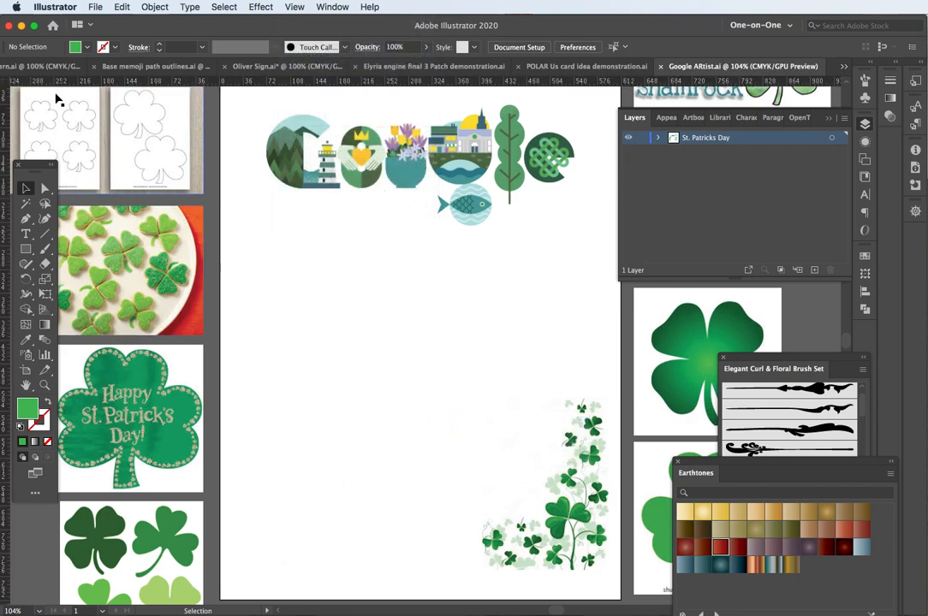
Place a vertical guide at about X 264 pt and draw a curved left half-heart outline from Y 309 pt to 413 pt on it
{"action": "left_click_drag", "start_coordinate": [9, 108], "coordinate": [394, 280]}
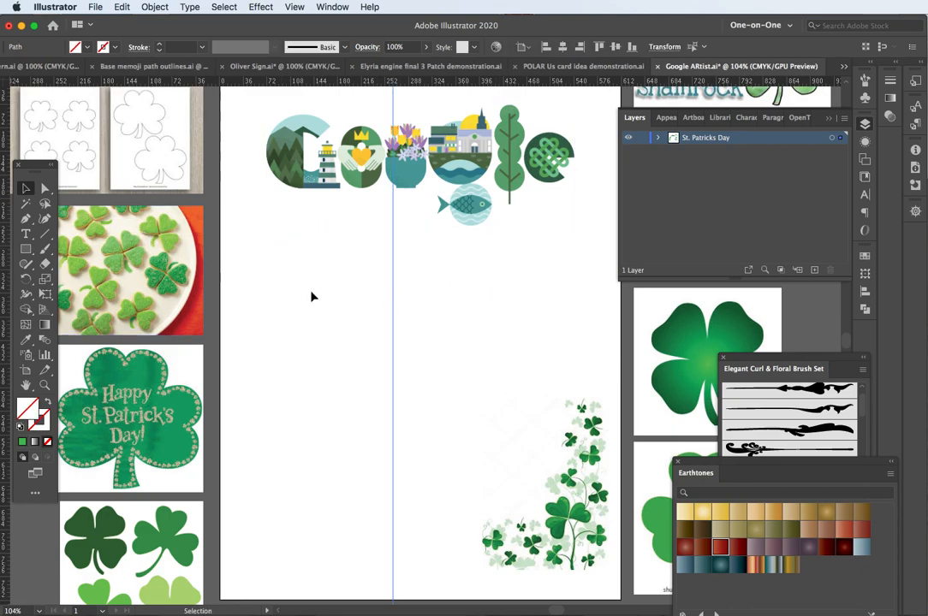
{"action": "left_click", "coordinate": [26, 221]}
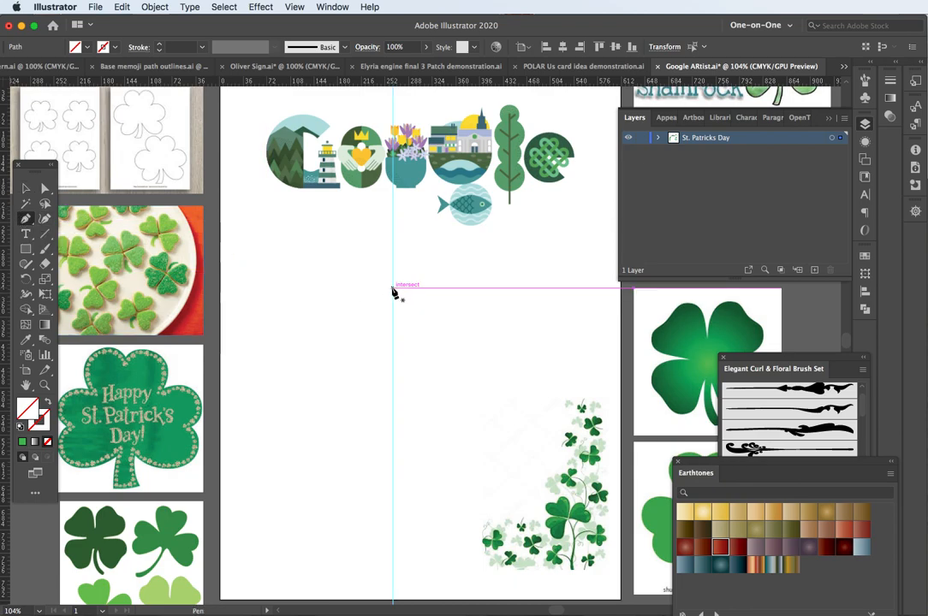
{"action": "scroll", "coordinate": [392, 289], "scroll_direction": "up", "scroll_amount": 2}
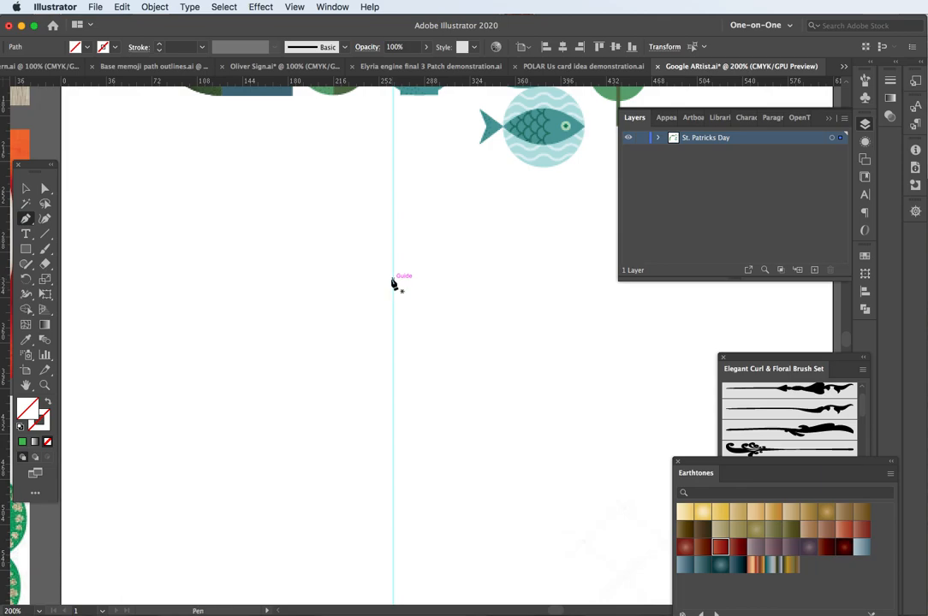
{"action": "left_click_drag", "start_coordinate": [392, 279], "coordinate": [291, 251]}
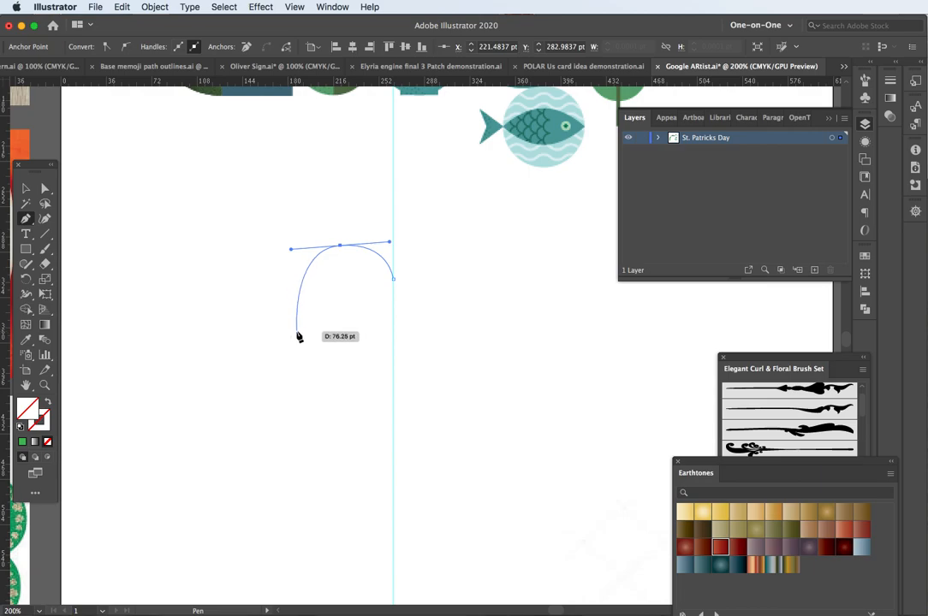
{"action": "left_click_drag", "start_coordinate": [301, 334], "coordinate": [310, 360]}
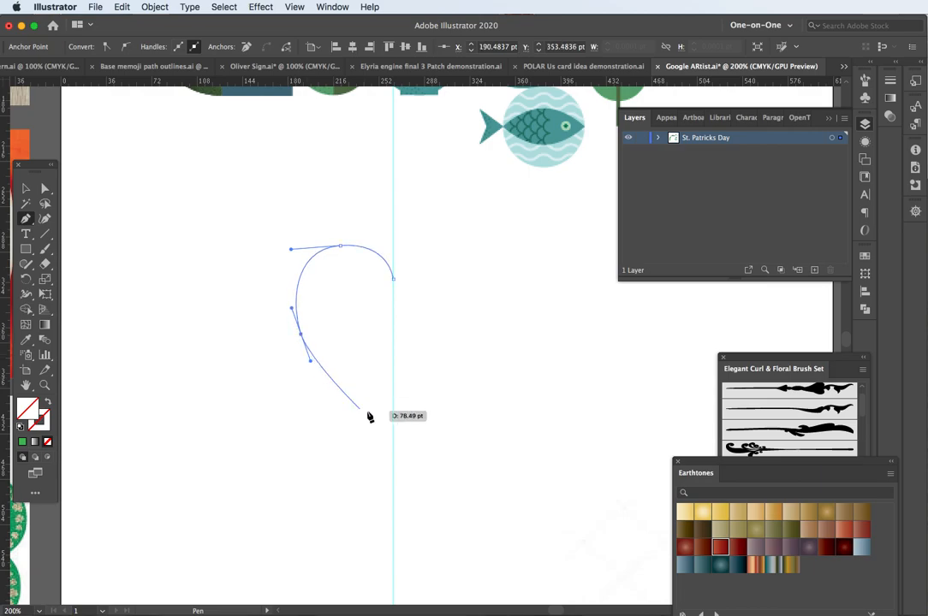
{"action": "left_click", "coordinate": [392, 410]}
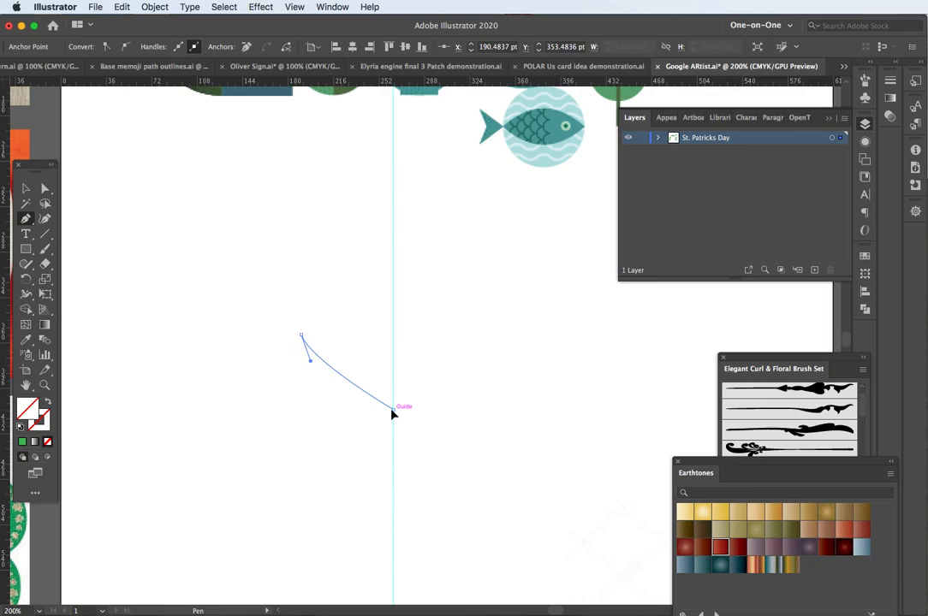
Give the half-heart path a default black stroke with no fill and close it with a straight edge along the guide
{"action": "left_click", "coordinate": [20, 427]}
{"action": "left_click", "coordinate": [48, 443]}
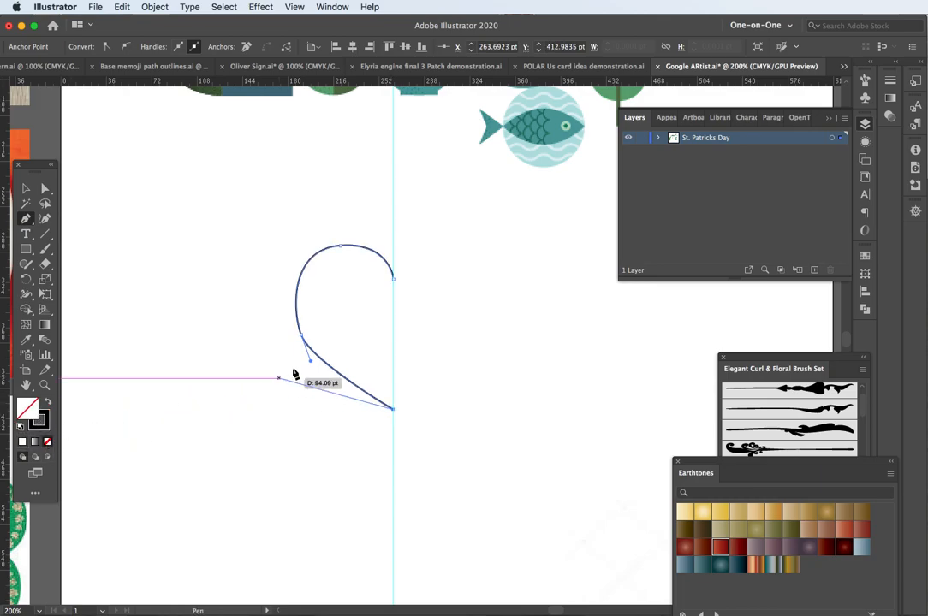
{"action": "left_click", "coordinate": [392, 282]}
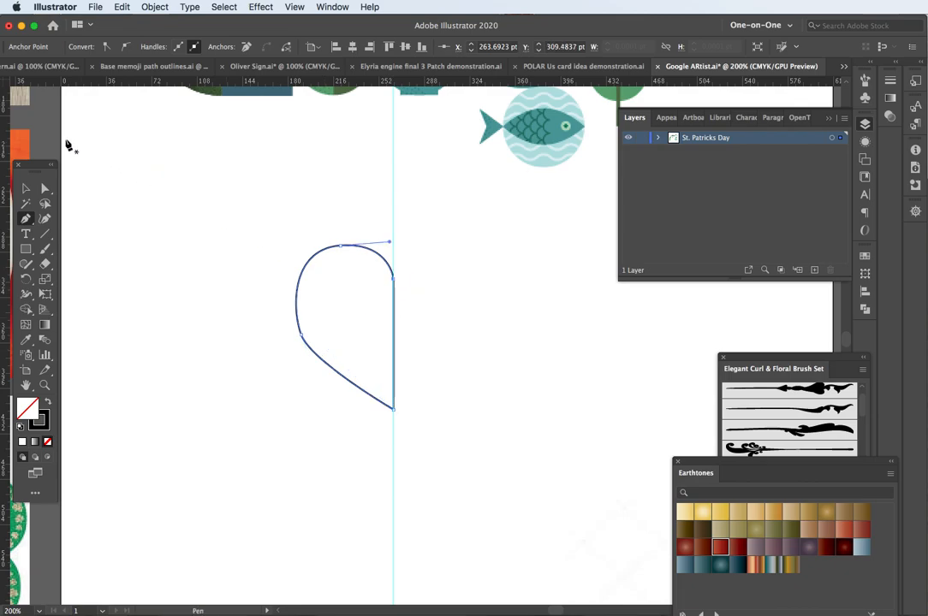
Fill the half-heart shape with the CMYK Green swatch
{"action": "left_click", "coordinate": [24, 190]}
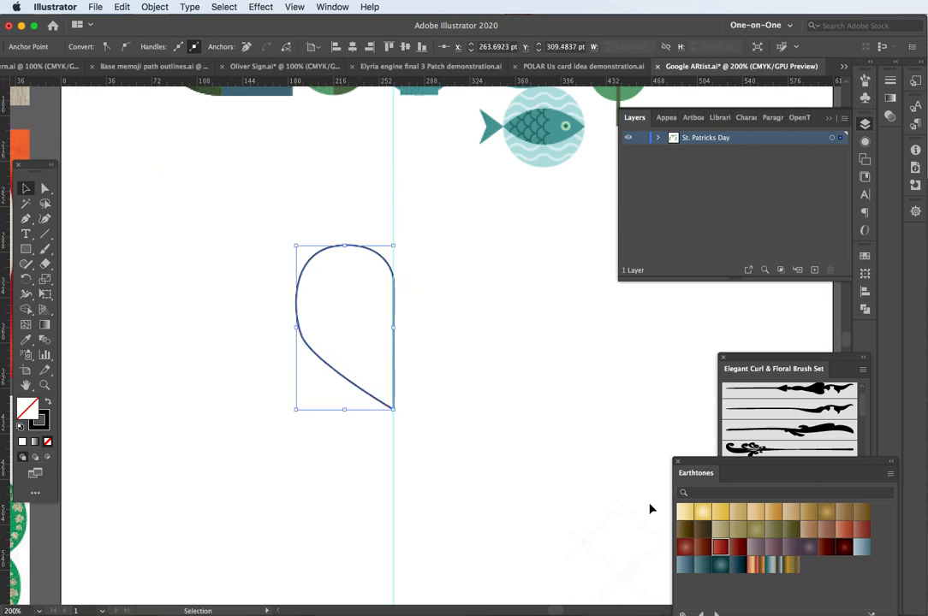
{"action": "left_click", "coordinate": [863, 257]}
{"action": "left_click", "coordinate": [752, 294]}
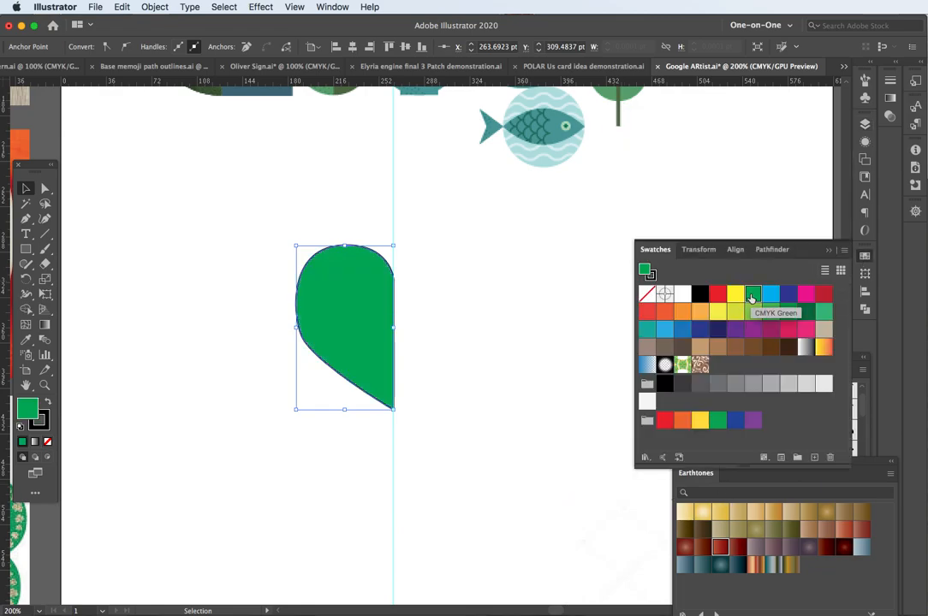
{"action": "left_click", "coordinate": [264, 233]}
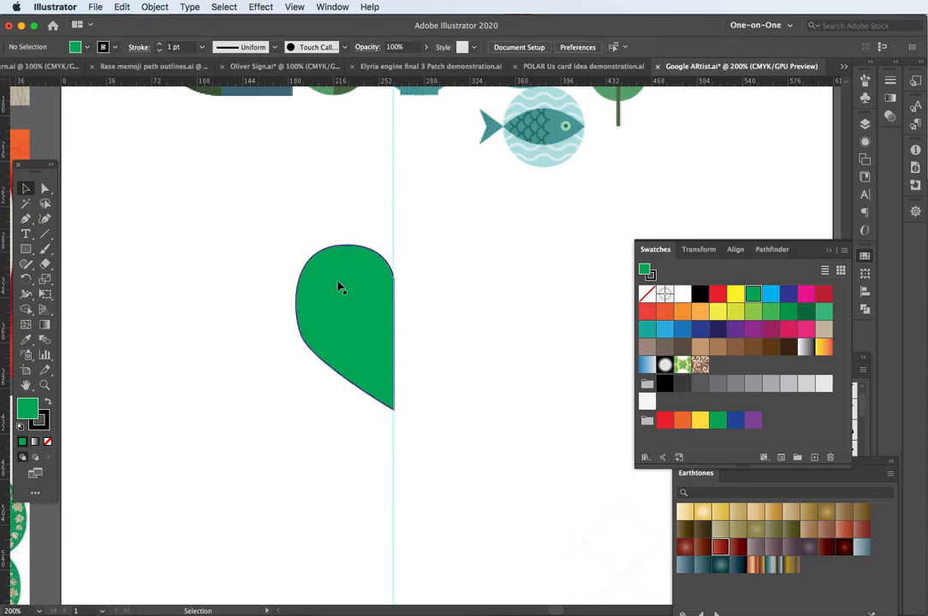
Reflect a copy of the green half-heart vertically across the guide to complete the heart
{"action": "left_click", "coordinate": [337, 282]}
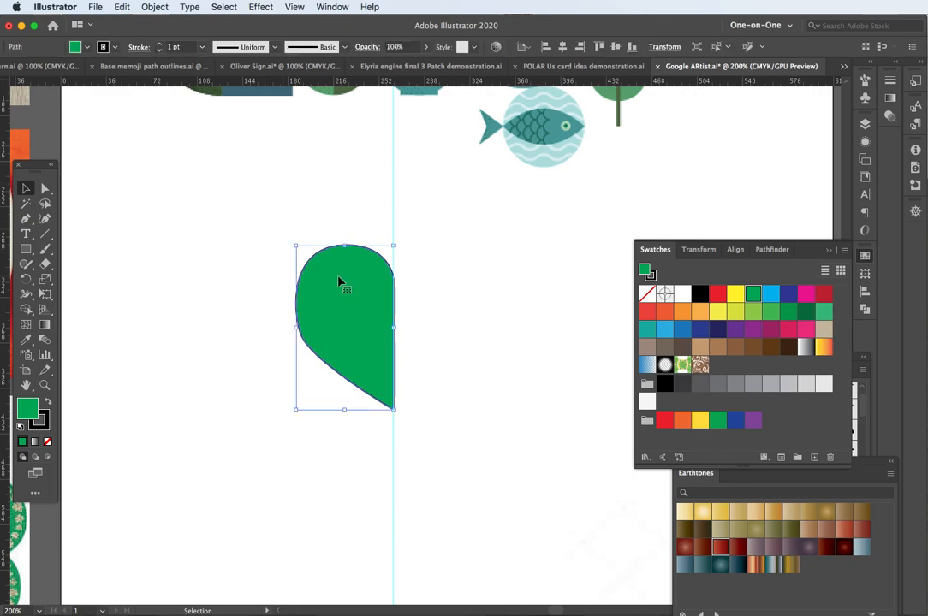
{"action": "left_click", "coordinate": [26, 279]}
{"action": "left_click", "coordinate": [86, 294]}
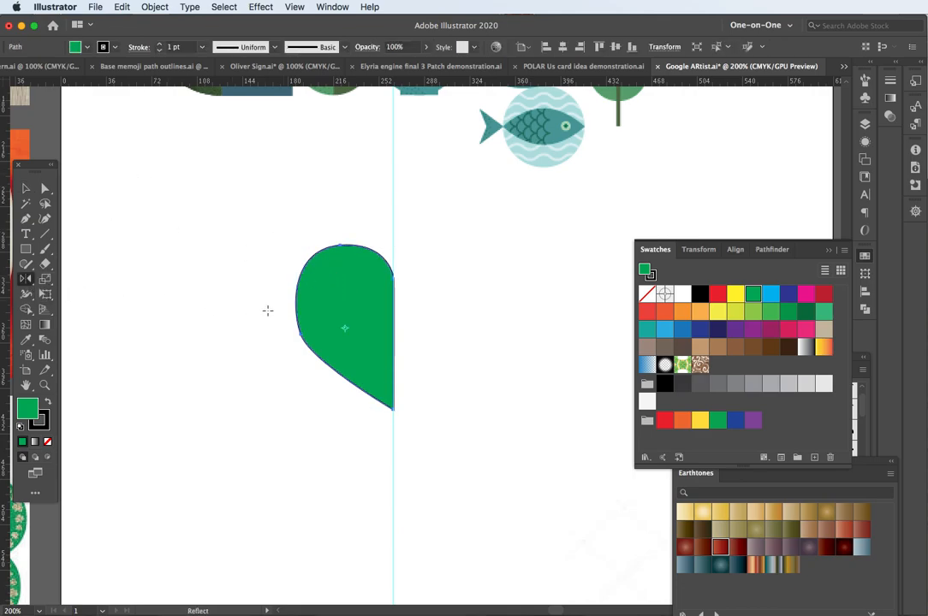
{"action": "left_click", "coordinate": [392, 311], "text": "alt"}
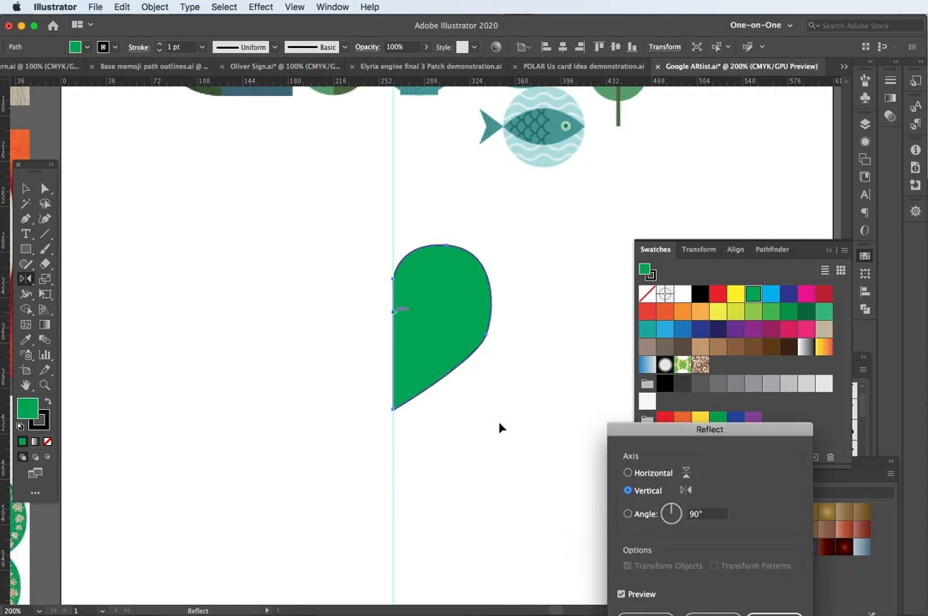
{"action": "left_click_drag", "start_coordinate": [634, 425], "coordinate": [535, 197]}
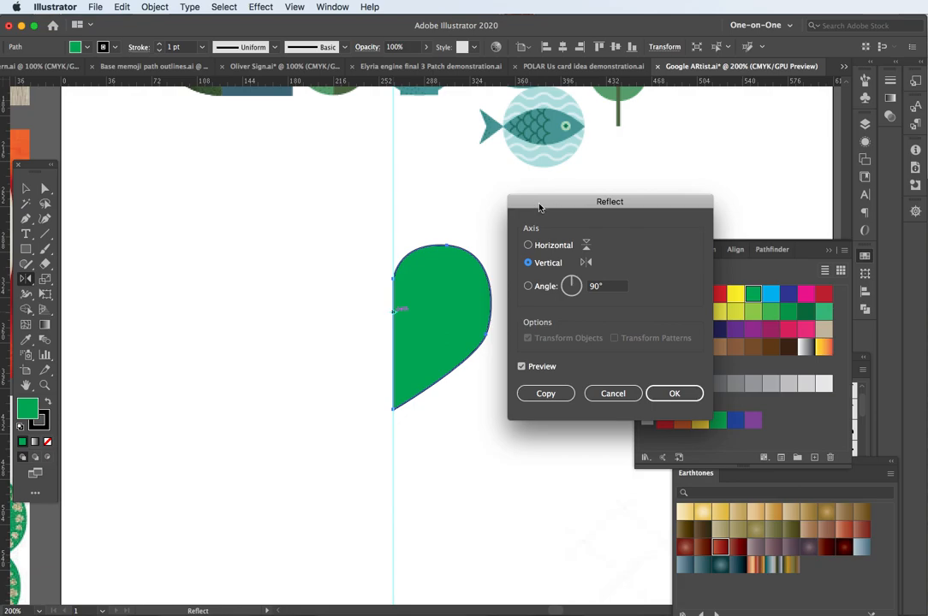
{"action": "left_click", "coordinate": [546, 394]}
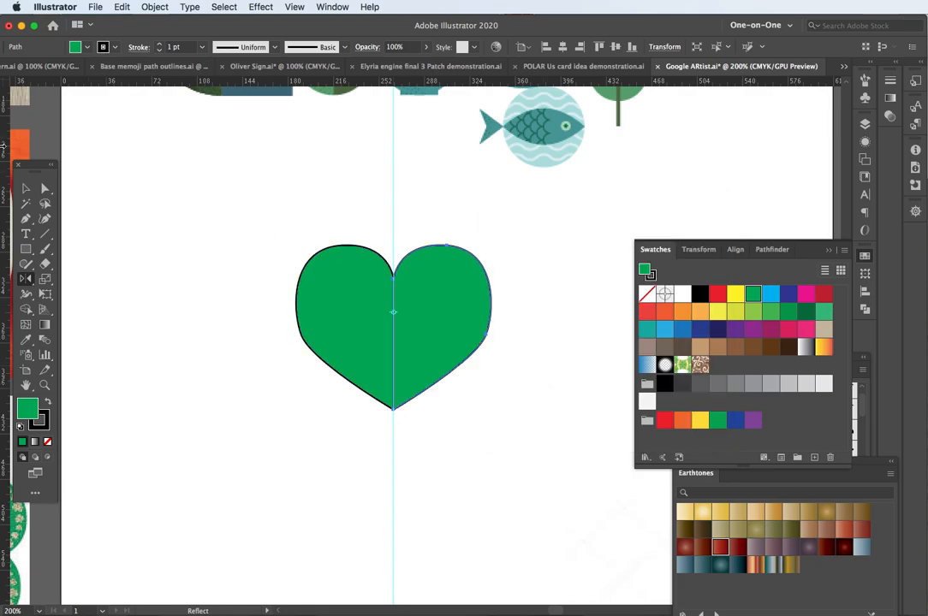
Lock the guides so the center guide is excluded when selecting the heart halves
{"action": "left_click", "coordinate": [26, 187]}
{"action": "left_click", "coordinate": [178, 244]}
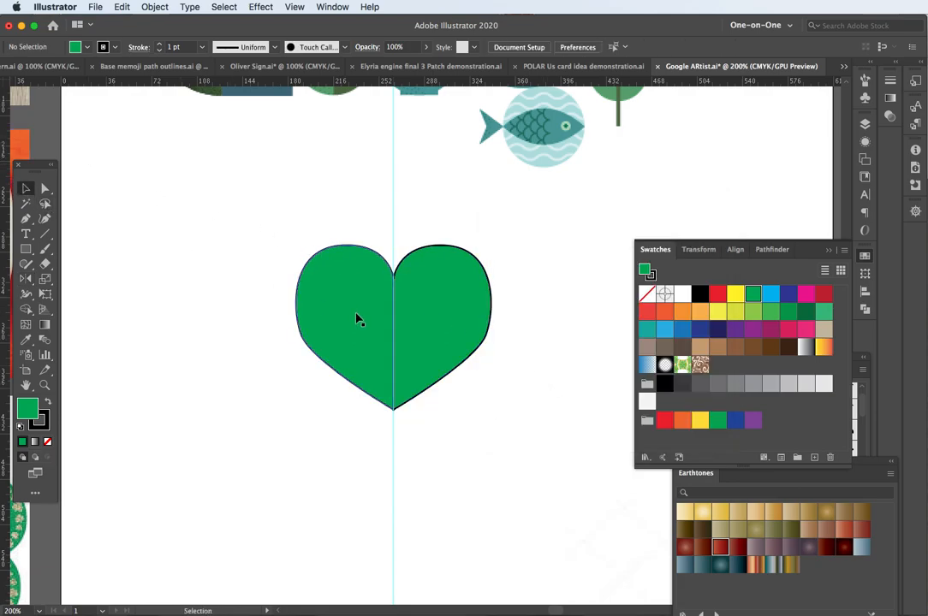
{"action": "left_click_drag", "start_coordinate": [362, 230], "coordinate": [417, 303]}
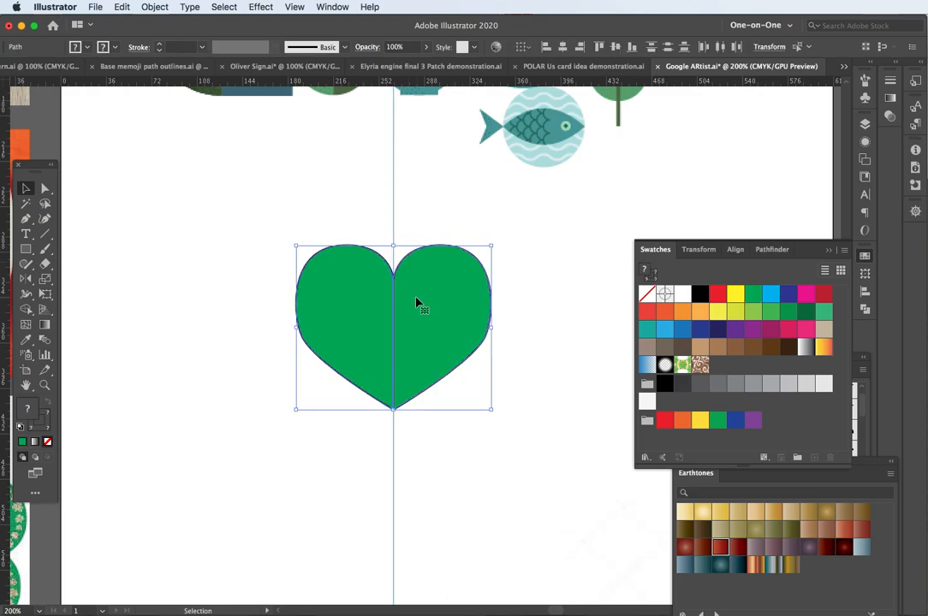
{"action": "left_click", "coordinate": [367, 213]}
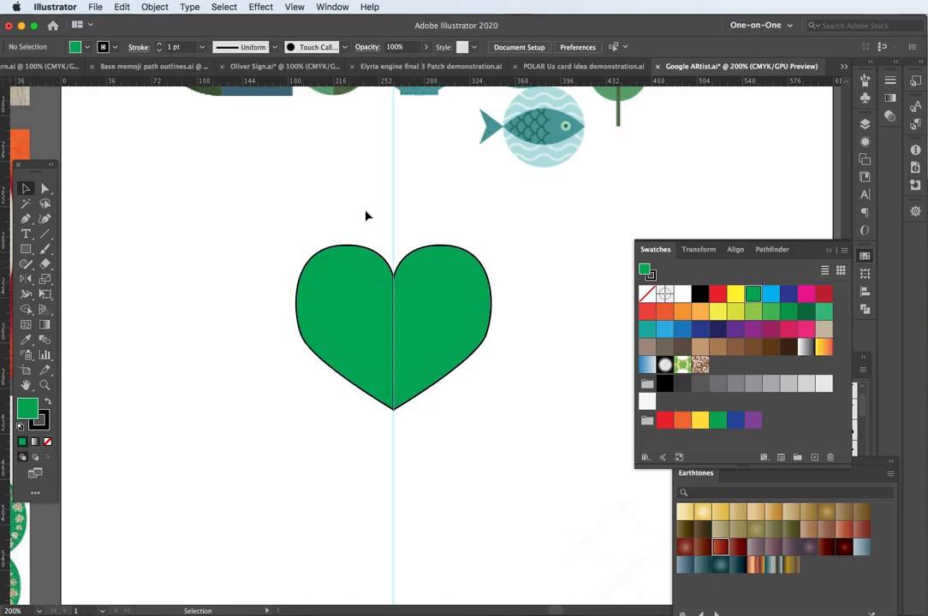
{"action": "left_click", "coordinate": [300, 9]}
{"action": "mouse_move", "coordinate": [368, 455]}
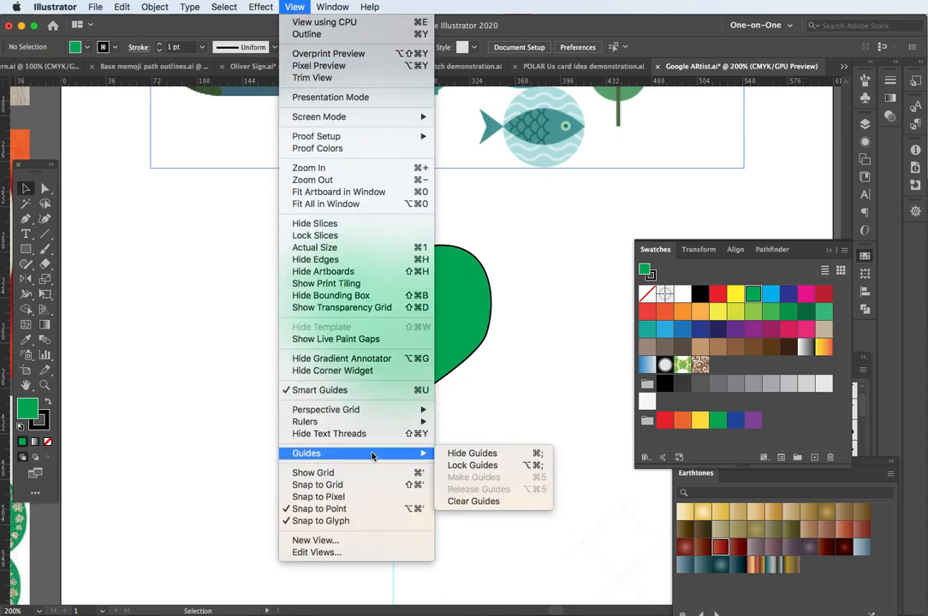
{"action": "left_click", "coordinate": [455, 467]}
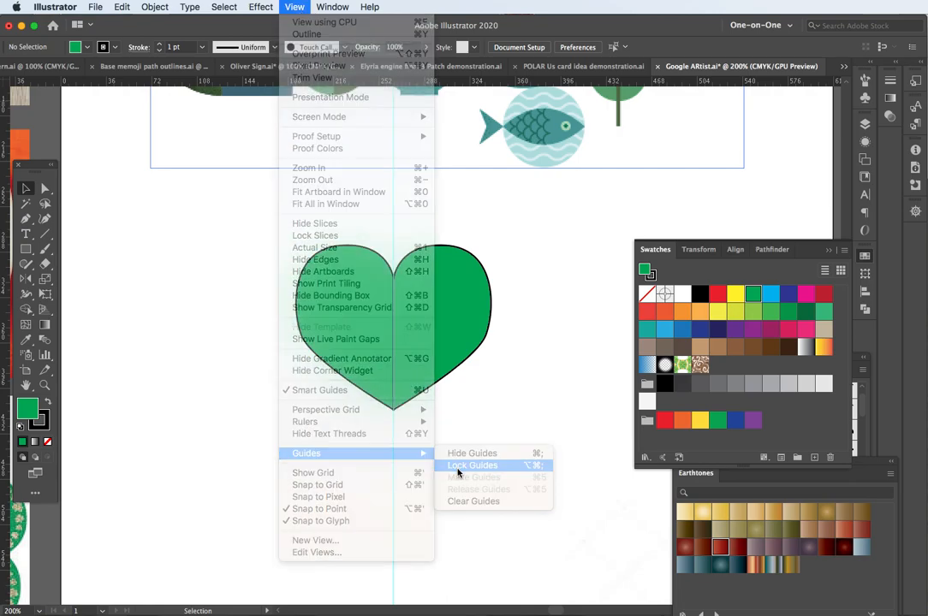
Unite the two heart halves into one shape with Pathfinder, testing it with a move that is undone
{"action": "left_click_drag", "start_coordinate": [514, 298], "coordinate": [315, 377]}
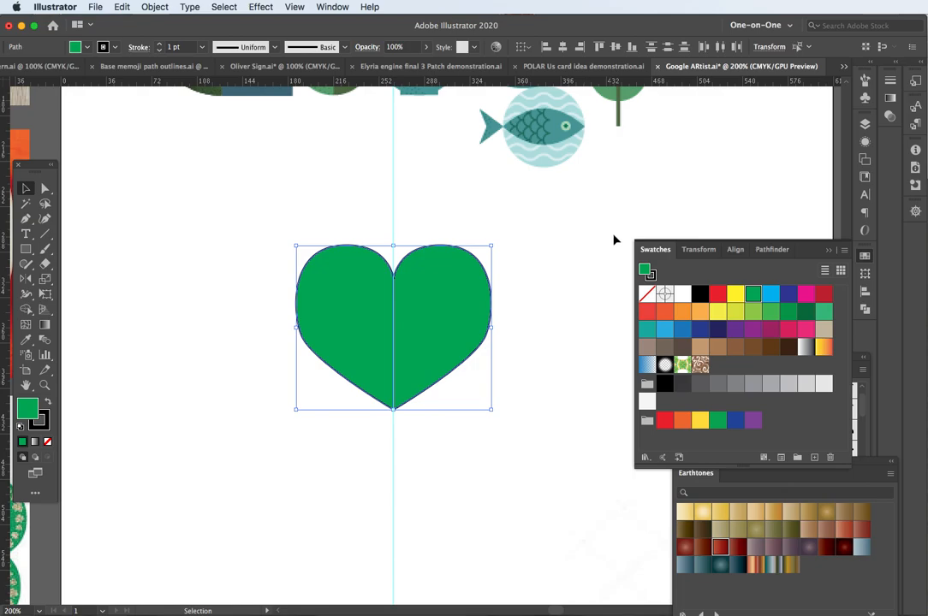
{"action": "left_click", "coordinate": [331, 7]}
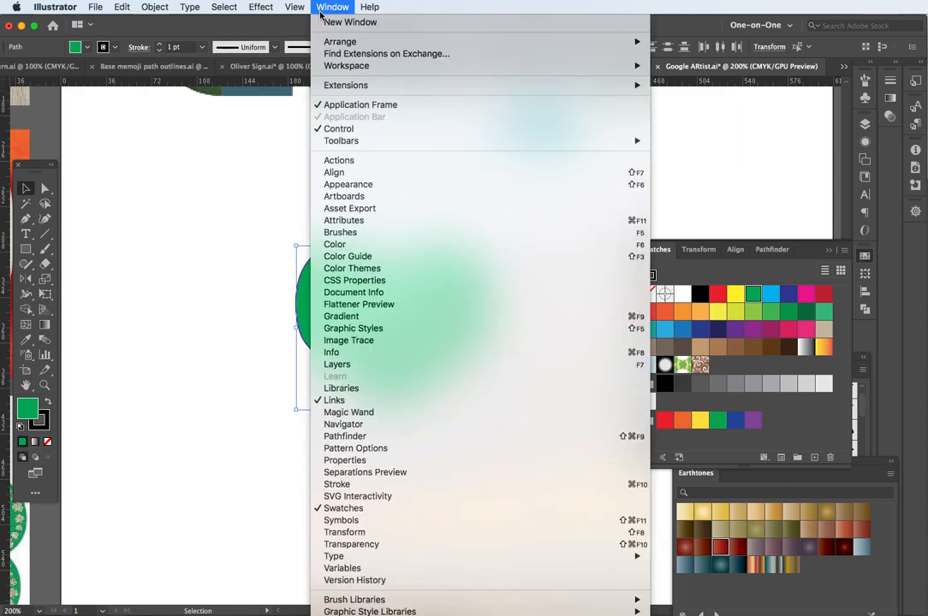
{"action": "left_click", "coordinate": [383, 437]}
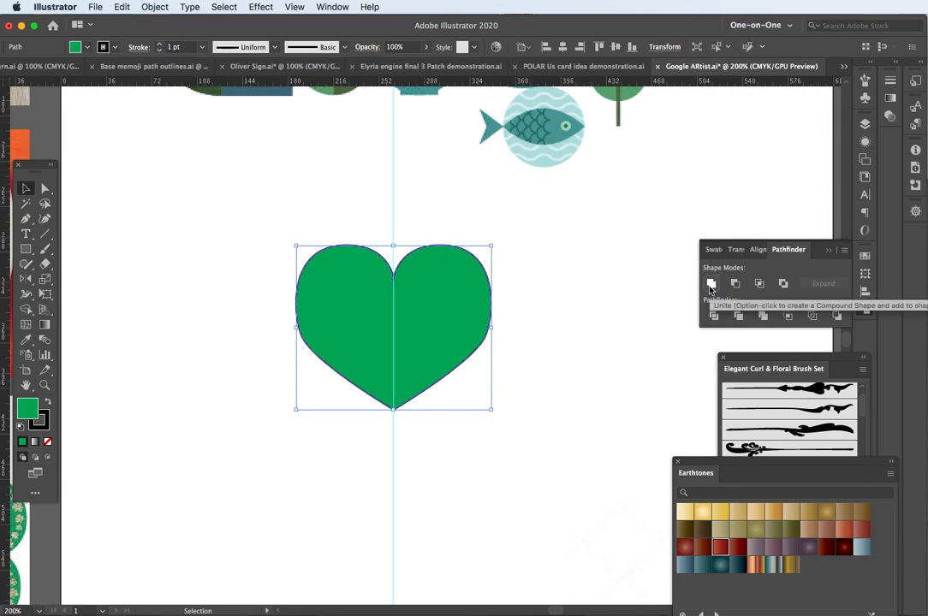
{"action": "left_click", "coordinate": [547, 286]}
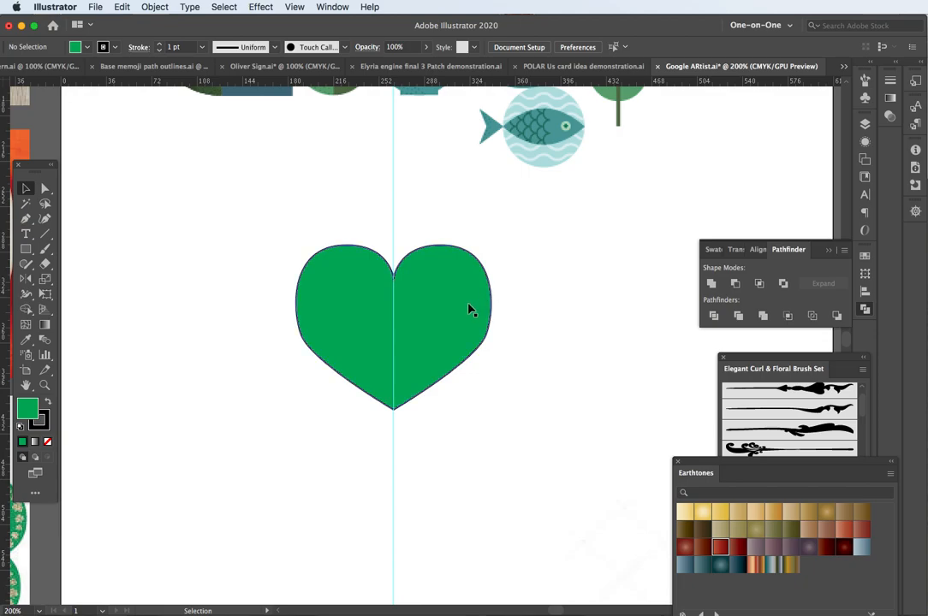
{"action": "left_click_drag", "start_coordinate": [460, 311], "coordinate": [545, 297]}
{"action": "key", "text": "super+z"}
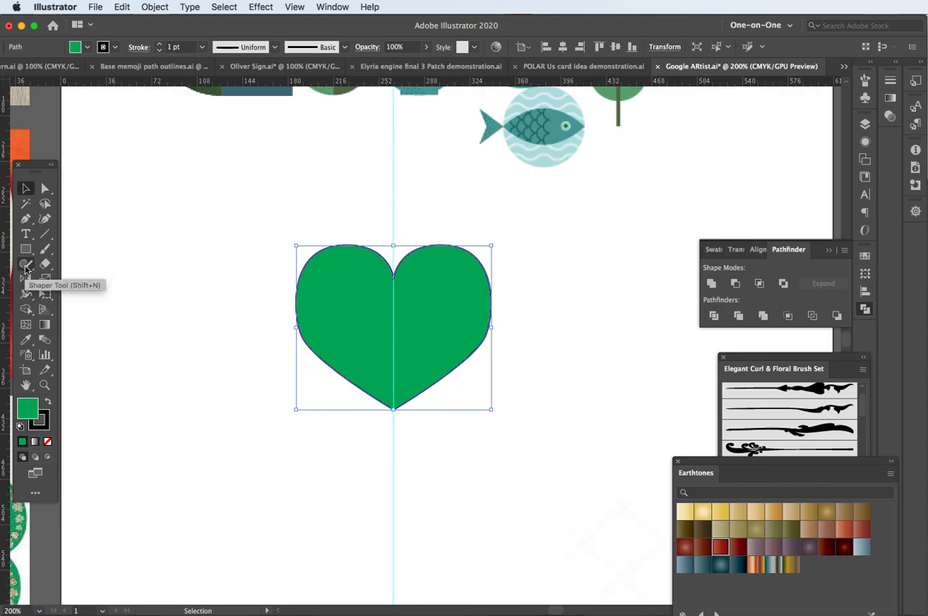
{"action": "left_click_drag", "start_coordinate": [30, 281], "coordinate": [62, 278]}
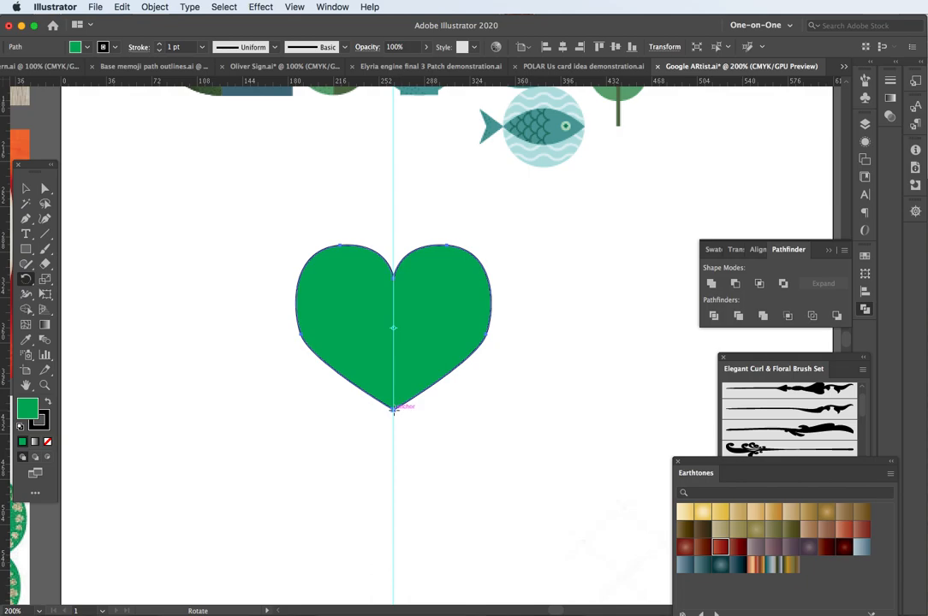
{"action": "left_click", "coordinate": [393, 412], "text": "alt"}
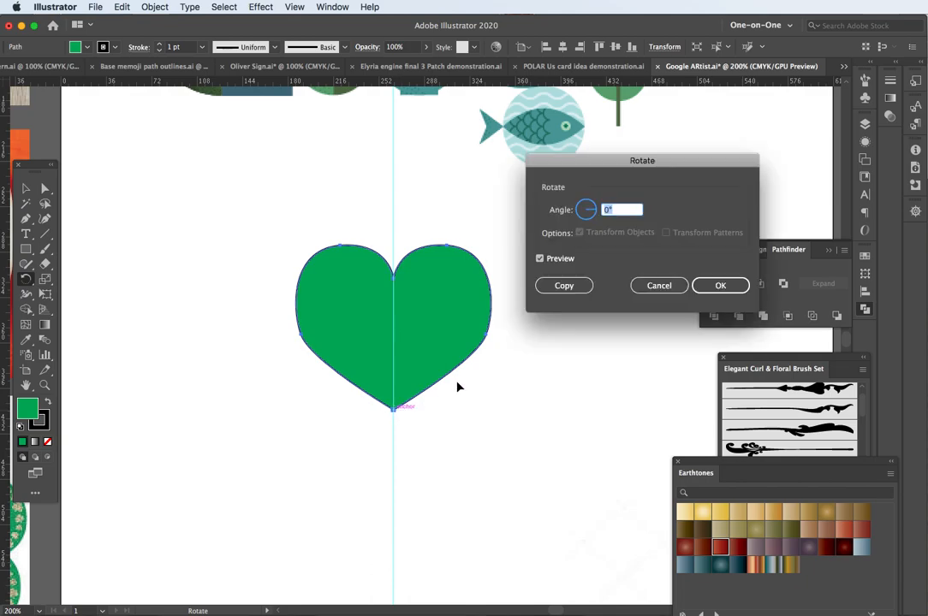
{"action": "left_click", "coordinate": [563, 287]}
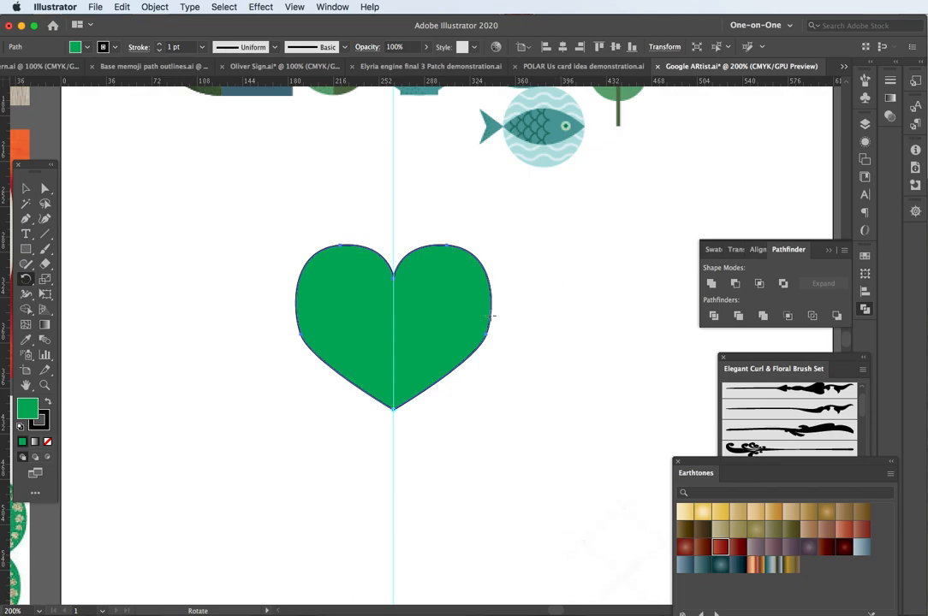
{"action": "key", "text": "super+z"}
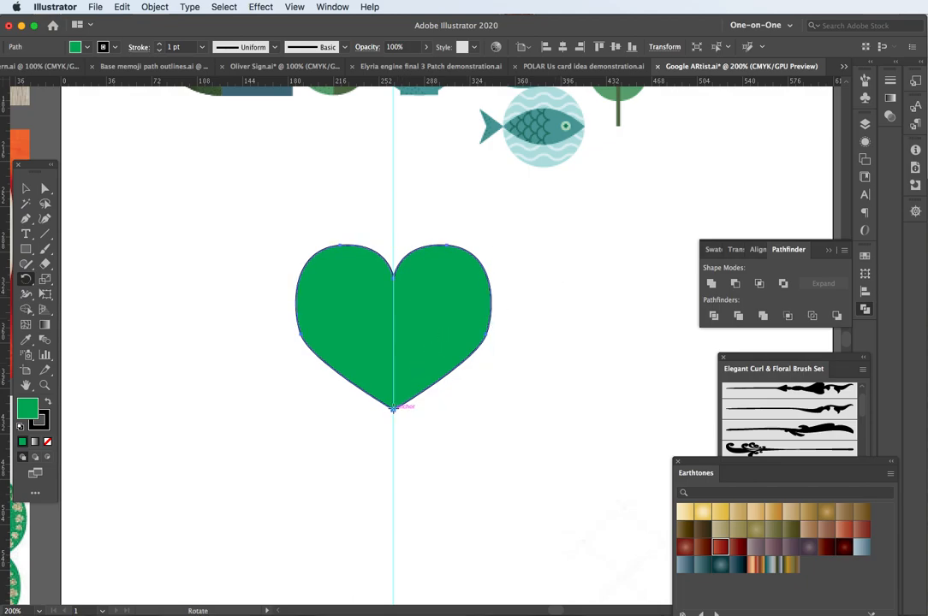
Rotate a copy of the heart about its bottom point by 360/4 degrees and repeat the transformation twice to form a four-leaf clover
{"action": "left_click", "coordinate": [394, 409], "text": "alt"}
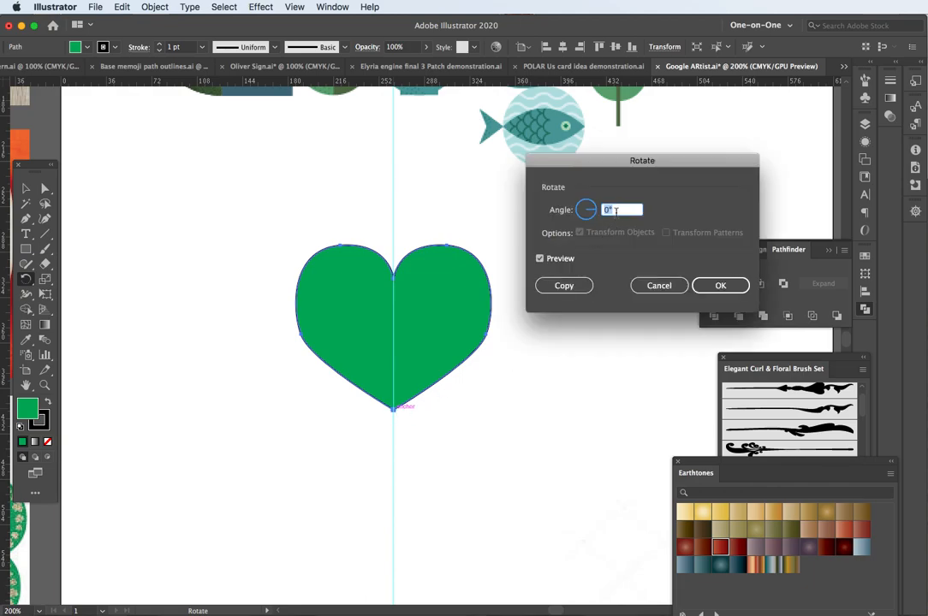
{"action": "type", "text": "360/4"}
{"action": "left_click", "coordinate": [559, 286]}
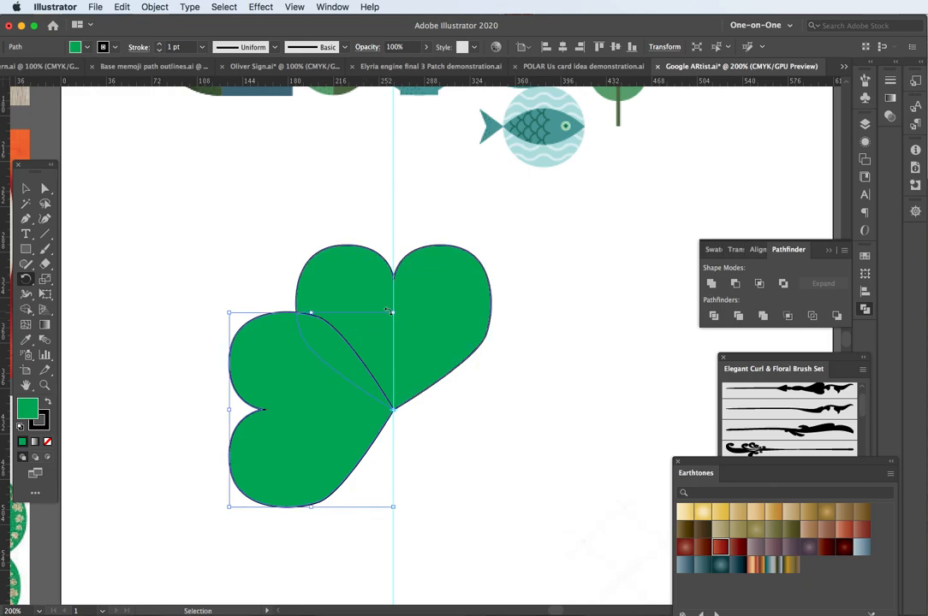
{"action": "key", "text": "super+d"}
{"action": "key", "text": "super+d"}
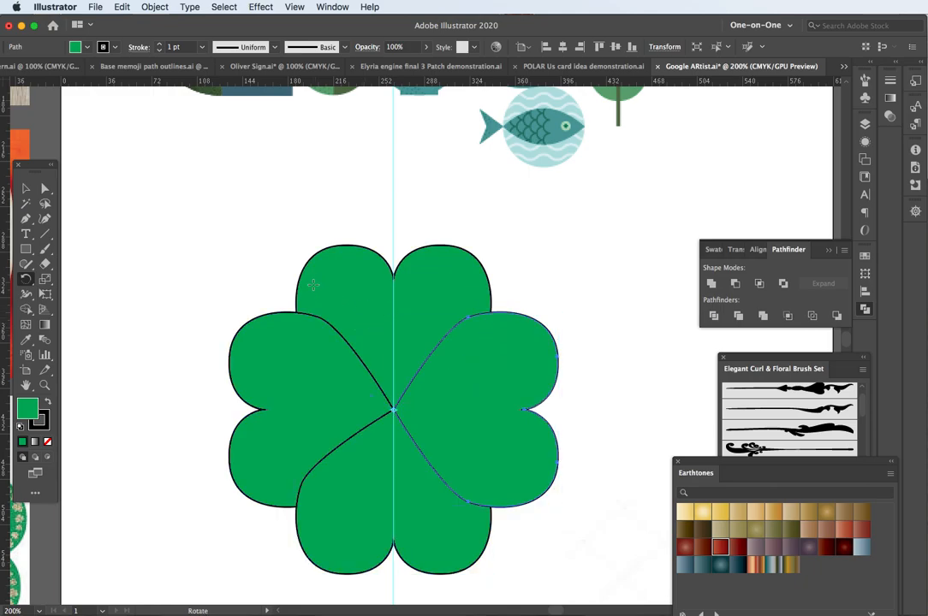
Delete the bottom leaf of the clover to leave a three-leaf shamrock
{"action": "key", "text": "v"}
{"action": "left_click", "coordinate": [271, 266]}
{"action": "left_click", "coordinate": [382, 536]}
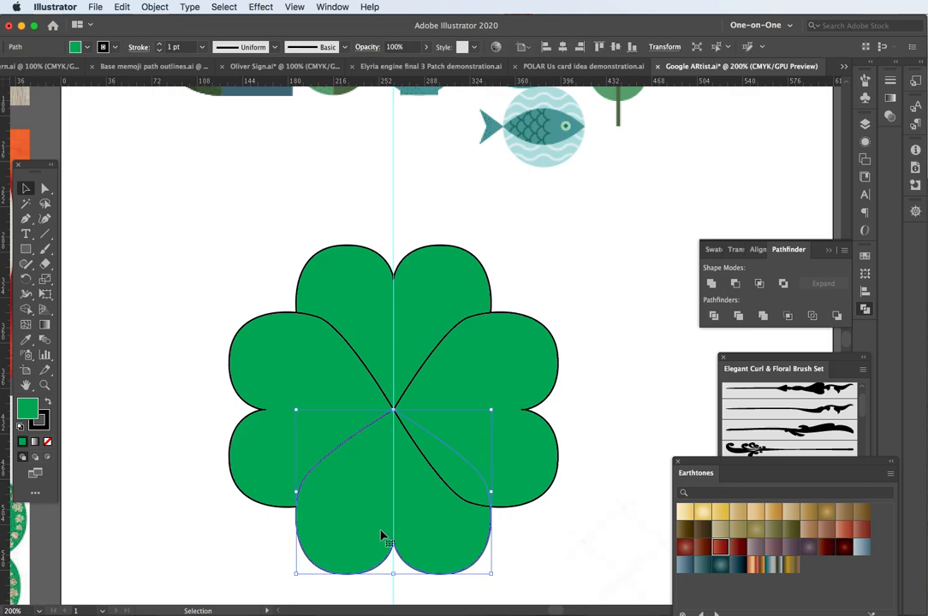
{"action": "key", "text": "Delete"}
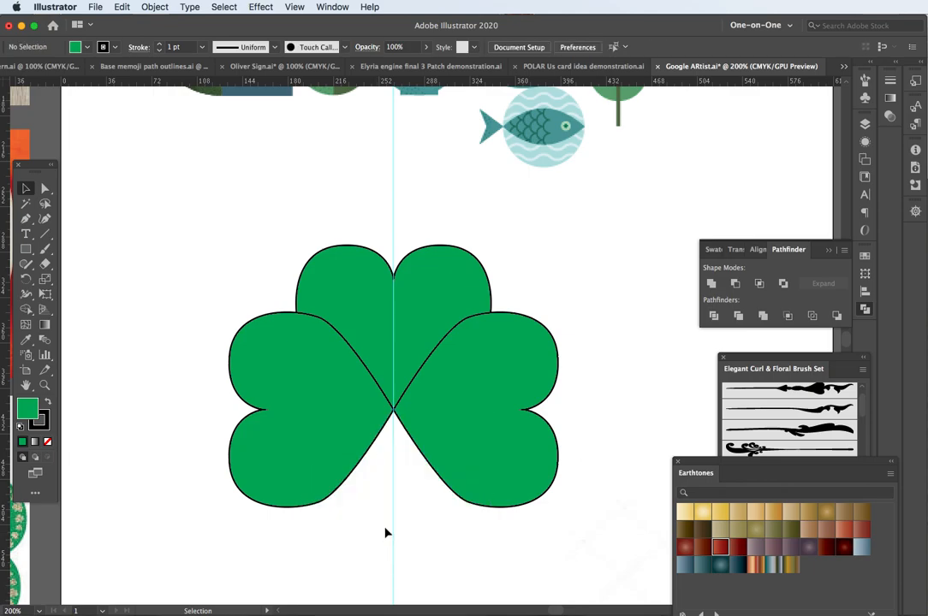
Move both side leaves straight down so they sit lower than the top leaf, with their inner tips below its point
{"action": "left_click", "coordinate": [326, 459]}
{"action": "left_click", "coordinate": [476, 446], "text": "shift"}
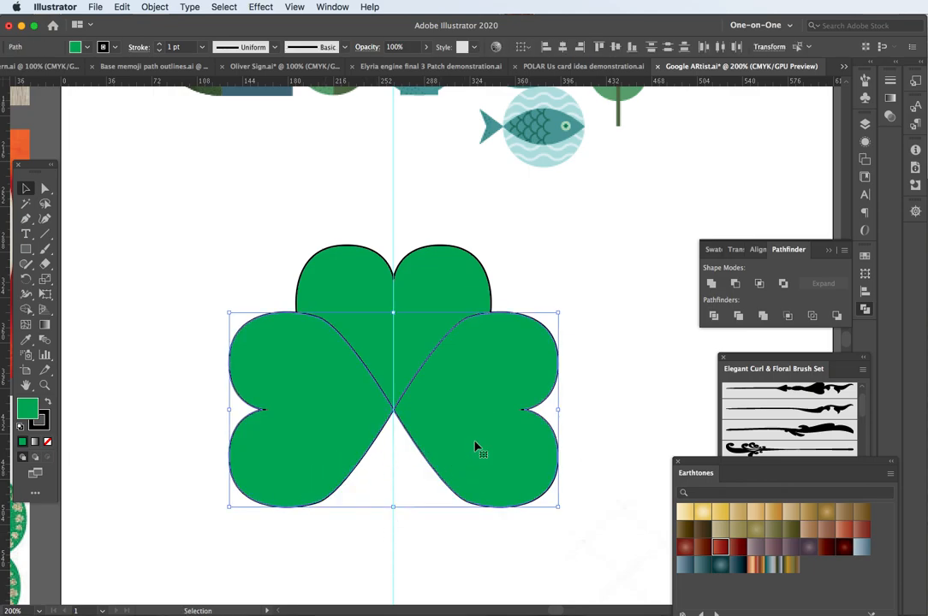
{"action": "key", "text": "Down"}
{"action": "key", "text": "Down"}
{"action": "key", "text": "Down"}
{"action": "key", "text": "Down"}
{"action": "key", "text": "Down"}
{"action": "key", "text": "Down"}
{"action": "key", "text": "Down"}
{"action": "key", "text": "Down"}
{"action": "key", "text": "Down"}
{"action": "key", "text": "Down"}
{"action": "key", "text": "Down"}
{"action": "key", "text": "Down"}
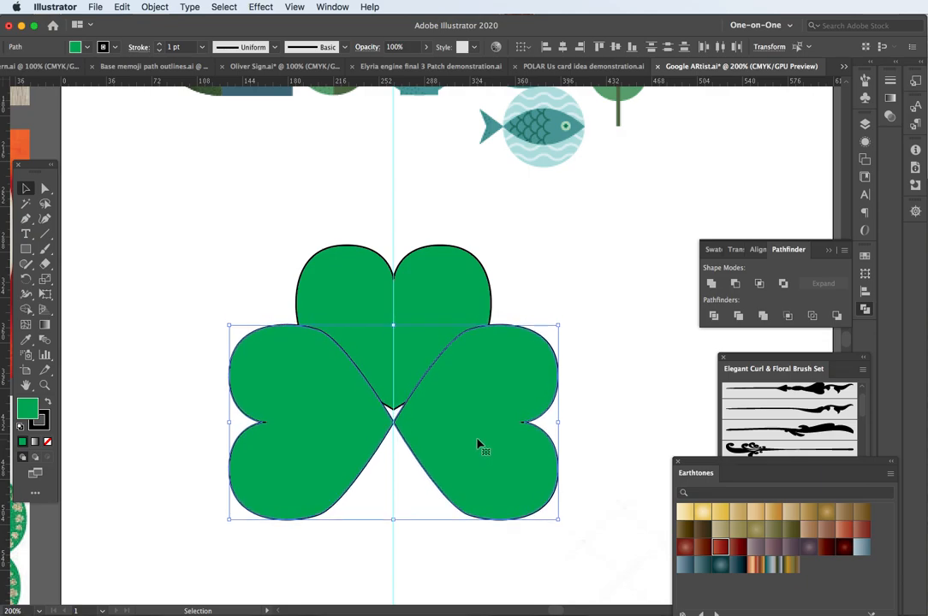
{"action": "key", "text": "Down"}
{"action": "key", "text": "Down"}
{"action": "key", "text": "Down"}
{"action": "key", "text": "Down"}
{"action": "key", "text": "Down"}
{"action": "key", "text": "Down"}
{"action": "key", "text": "Down"}
{"action": "key", "text": "Down"}
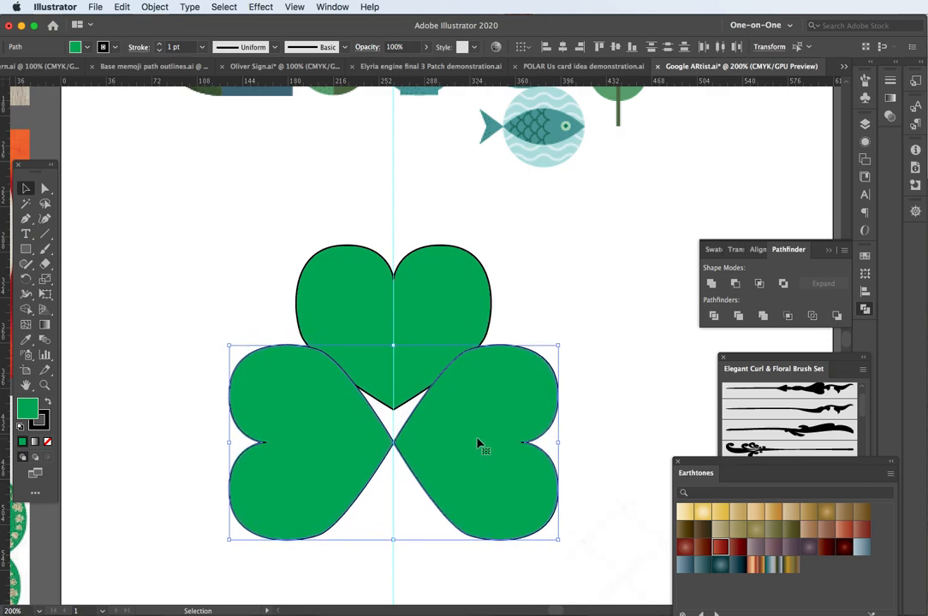
Extend the top leaf's bottom point down the center guide to meet the inner tips of the side leaves
{"action": "key", "text": "a"}
{"action": "left_click", "coordinate": [349, 341]}
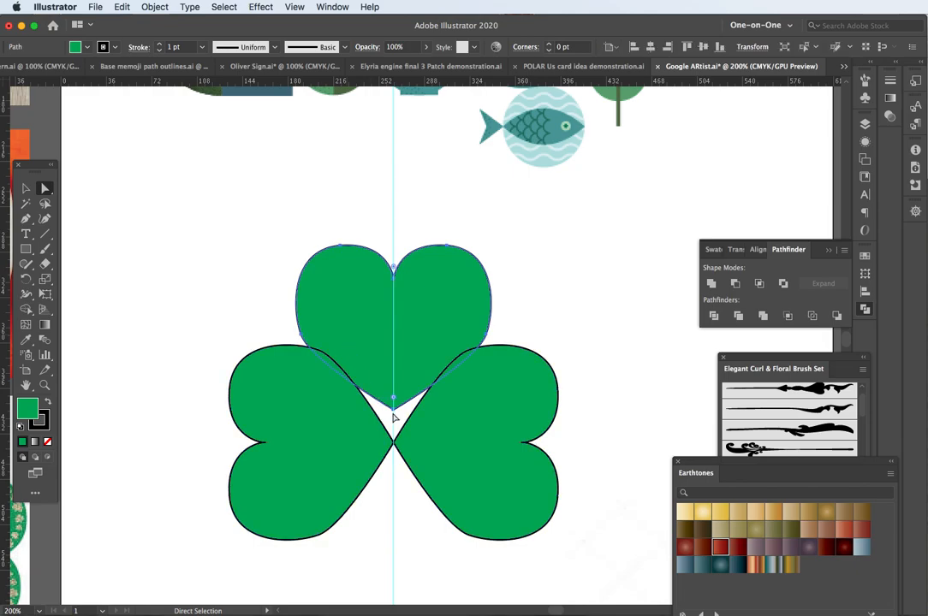
{"action": "left_click_drag", "start_coordinate": [393, 397], "coordinate": [393, 436]}
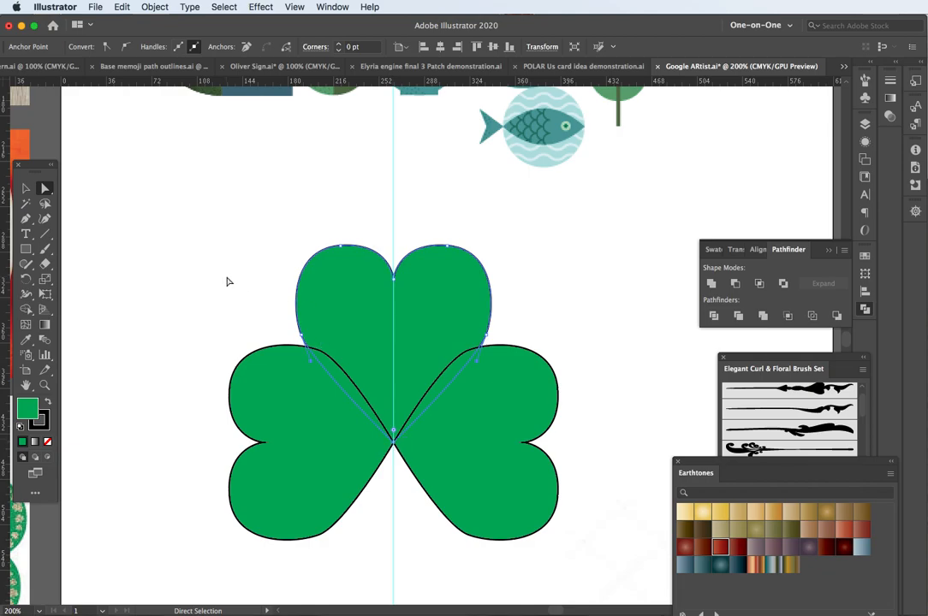
Select all three leaves and unite them into a single shamrock shape with Pathfinder
{"action": "key", "text": "v"}
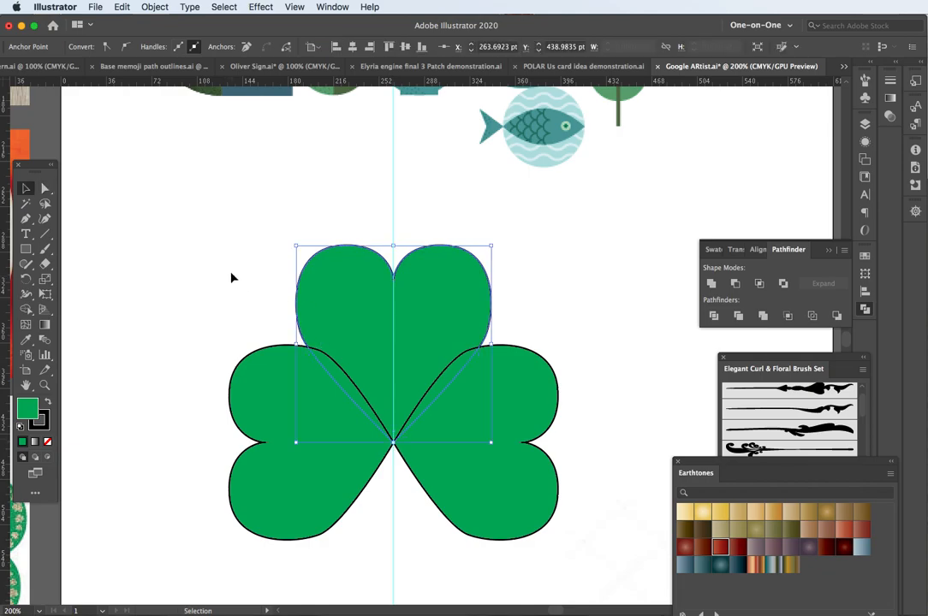
{"action": "left_click", "coordinate": [248, 287]}
{"action": "key", "text": "super+a"}
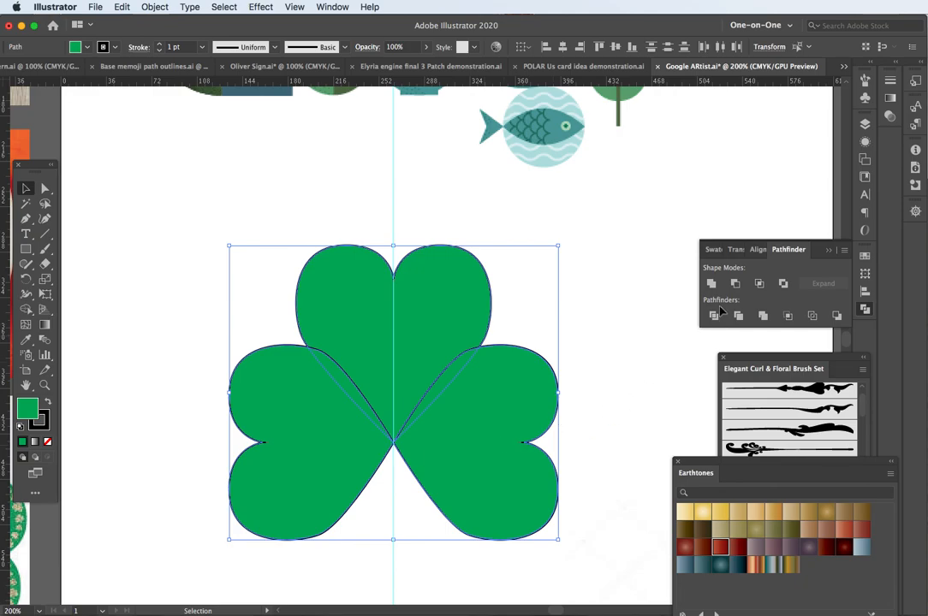
{"action": "left_click", "coordinate": [711, 284]}
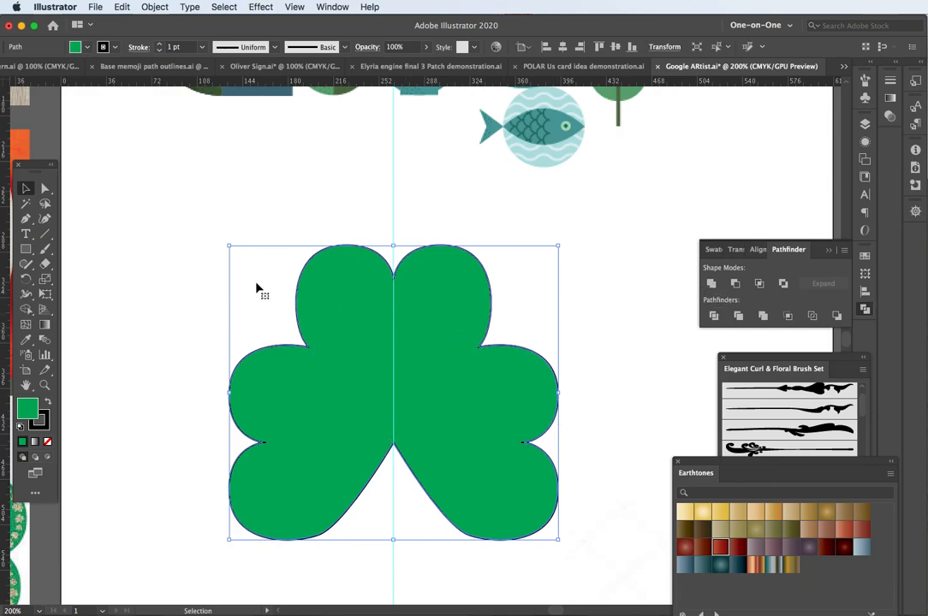
Draw a curved stem path with the Pen tool from inside the shamrock's center down to about X 241 pt, Y 558 pt
{"action": "left_click", "coordinate": [26, 220]}
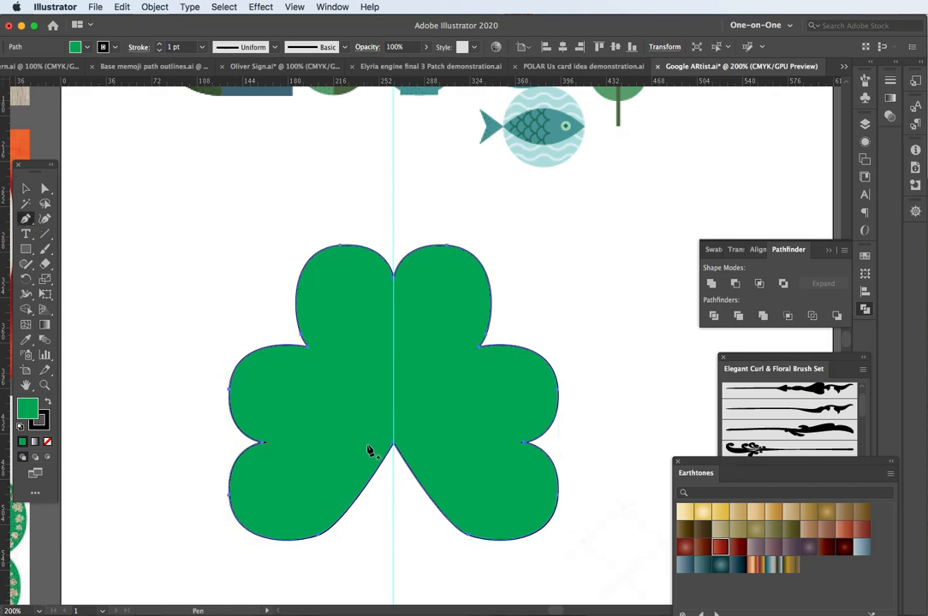
{"action": "left_click_drag", "start_coordinate": [408, 478], "coordinate": [424, 383]}
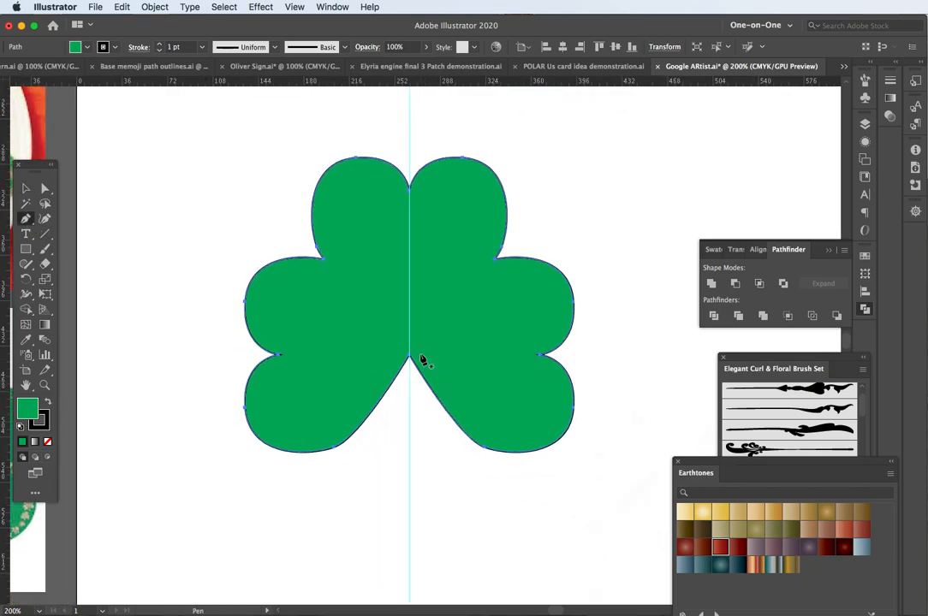
{"action": "key", "text": "super"}
{"action": "left_click", "coordinate": [183, 308], "text": "super"}
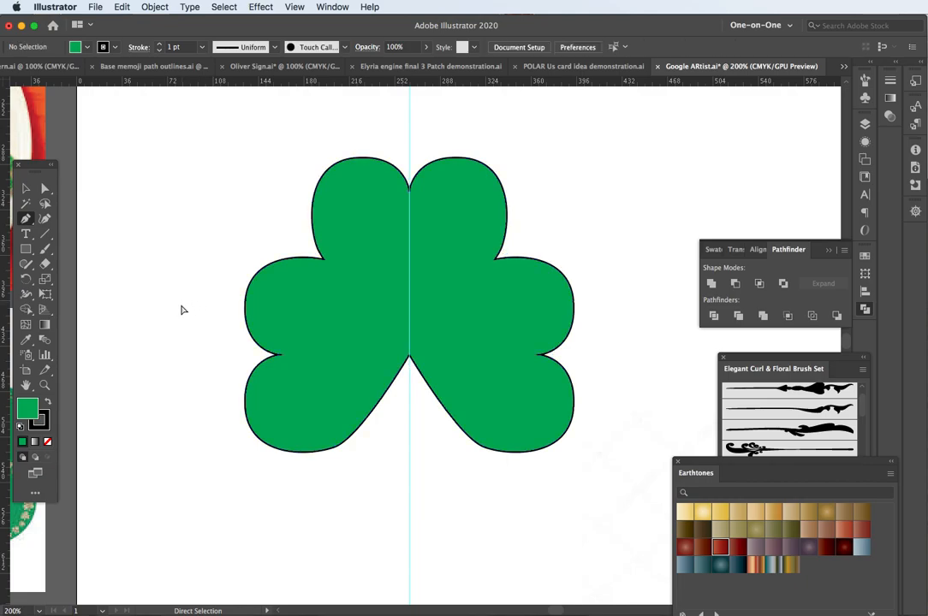
{"action": "left_click", "coordinate": [409, 336]}
{"action": "left_click_drag", "start_coordinate": [409, 508], "coordinate": [337, 547]}
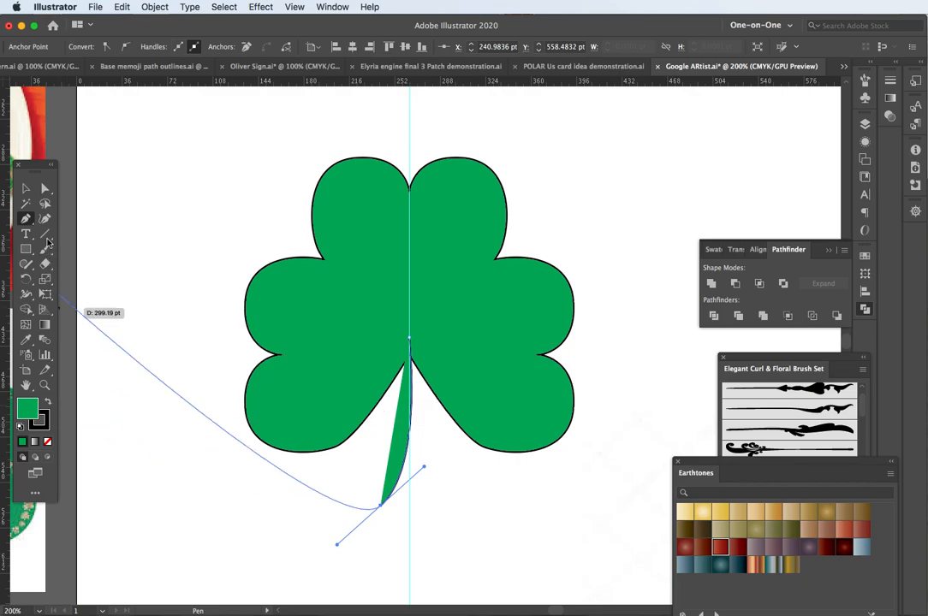
{"action": "left_click", "coordinate": [26, 190]}
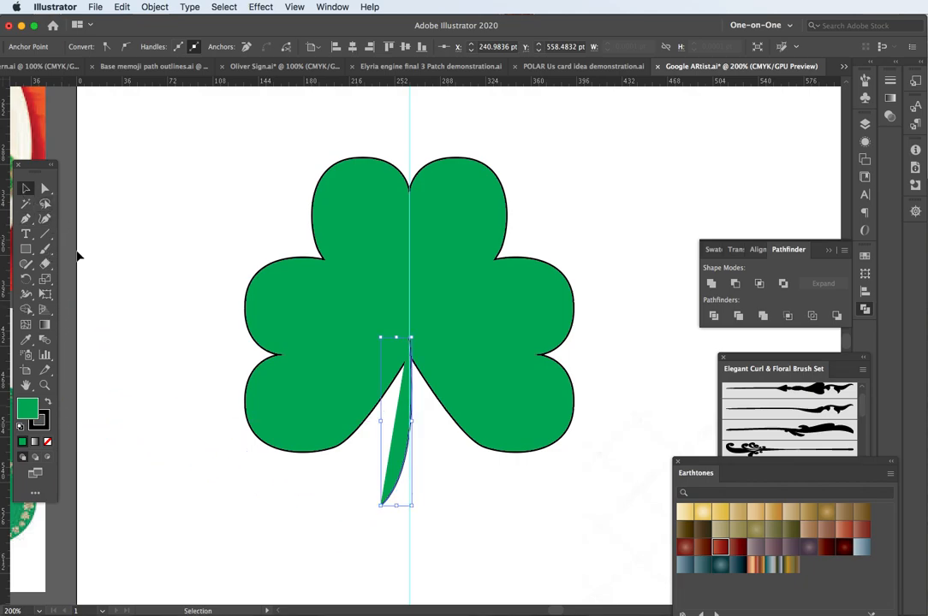
Give the stem path a green stroke with no fill and set its stroke weight to 15 pt
{"action": "left_click", "coordinate": [48, 407]}
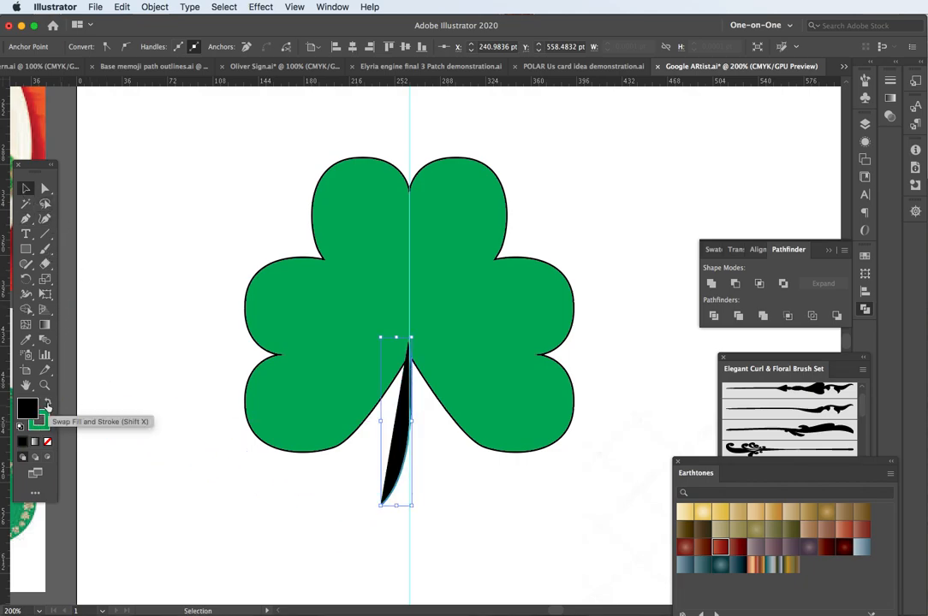
{"action": "left_click", "coordinate": [48, 442]}
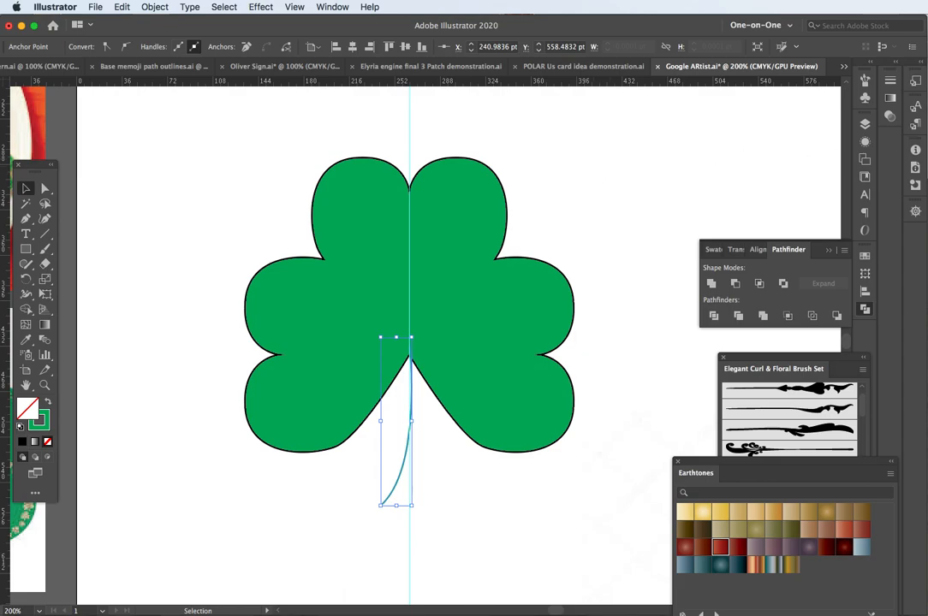
{"action": "left_click", "coordinate": [891, 79]}
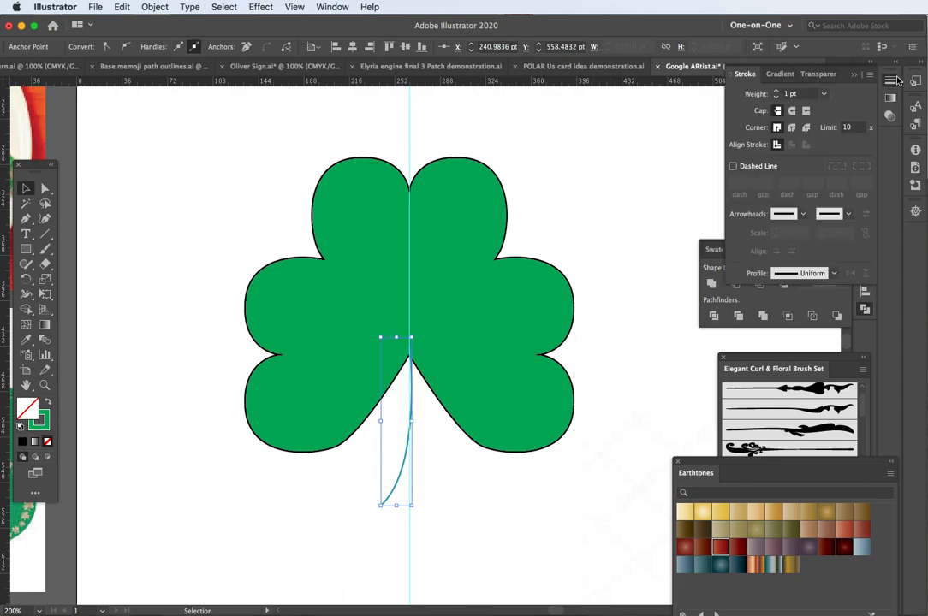
{"action": "left_click", "coordinate": [802, 95]}
{"action": "key", "text": "Up"}
{"action": "key", "text": "Up"}
{"action": "key", "text": "Up"}
{"action": "key", "text": "Up"}
{"action": "key", "text": "Up"}
{"action": "key", "text": "Up"}
{"action": "key", "text": "Up"}
{"action": "key", "text": "Up"}
{"action": "key", "text": "Up"}
{"action": "key", "text": "Up"}
{"action": "key", "text": "Up"}
{"action": "key", "text": "Up"}
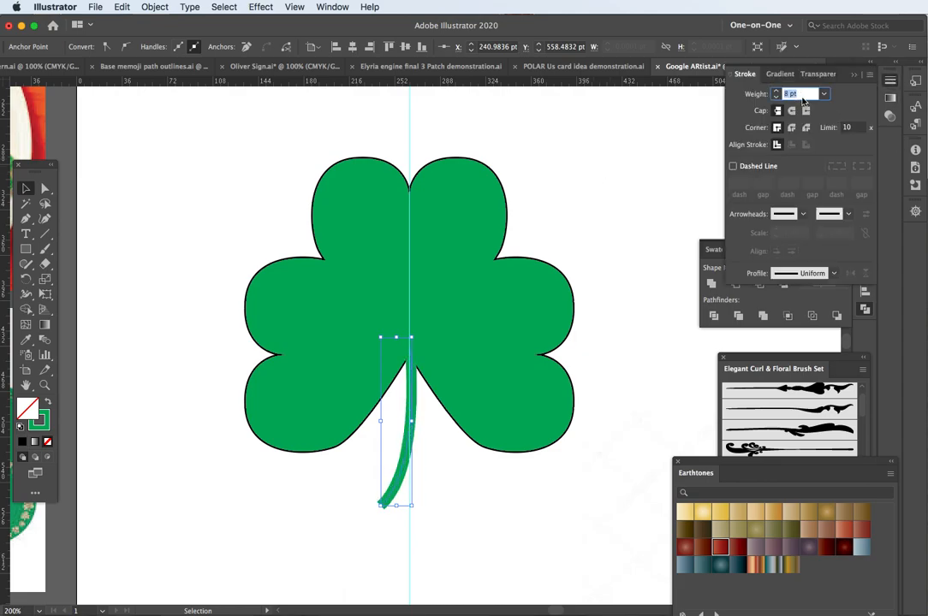
{"action": "key", "text": "Up"}
{"action": "key", "text": "Up"}
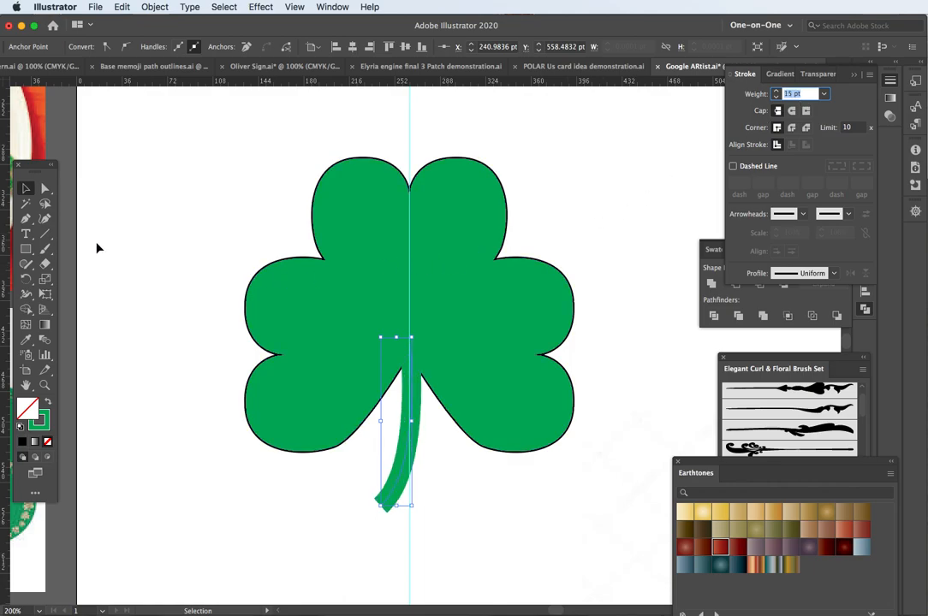
Shape the stem with the Width tool, narrowing its middle and flaring its bottom end to about 39.9 pt
{"action": "left_click", "coordinate": [28, 294]}
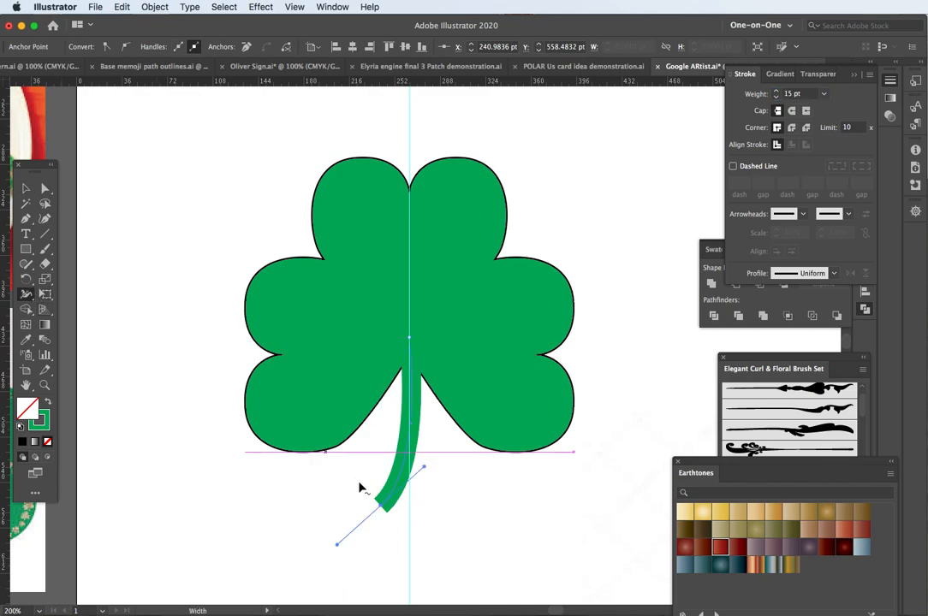
{"action": "left_click_drag", "start_coordinate": [419, 413], "coordinate": [416, 421]}
{"action": "left_click_drag", "start_coordinate": [389, 513], "coordinate": [356, 537]}
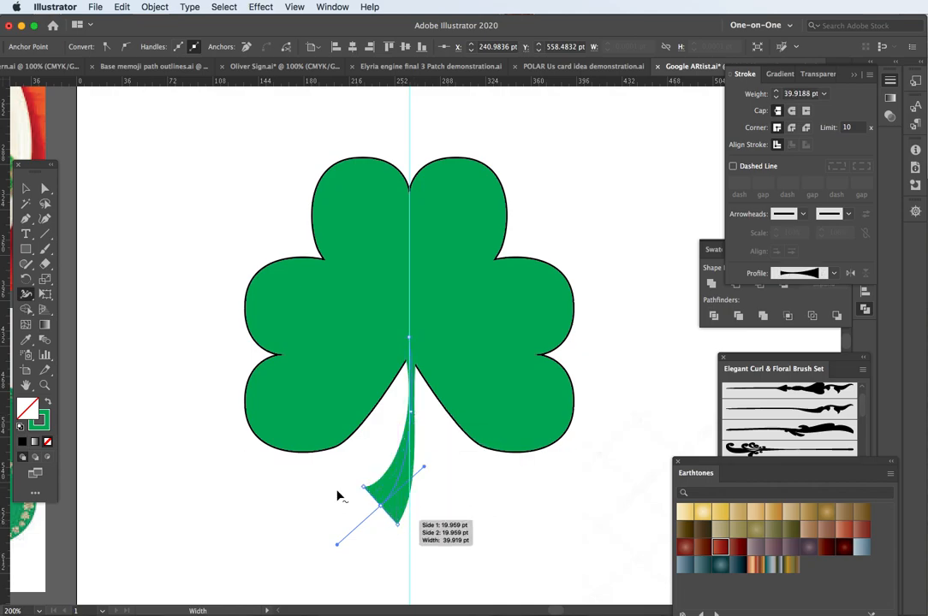
{"action": "left_click", "coordinate": [26, 189]}
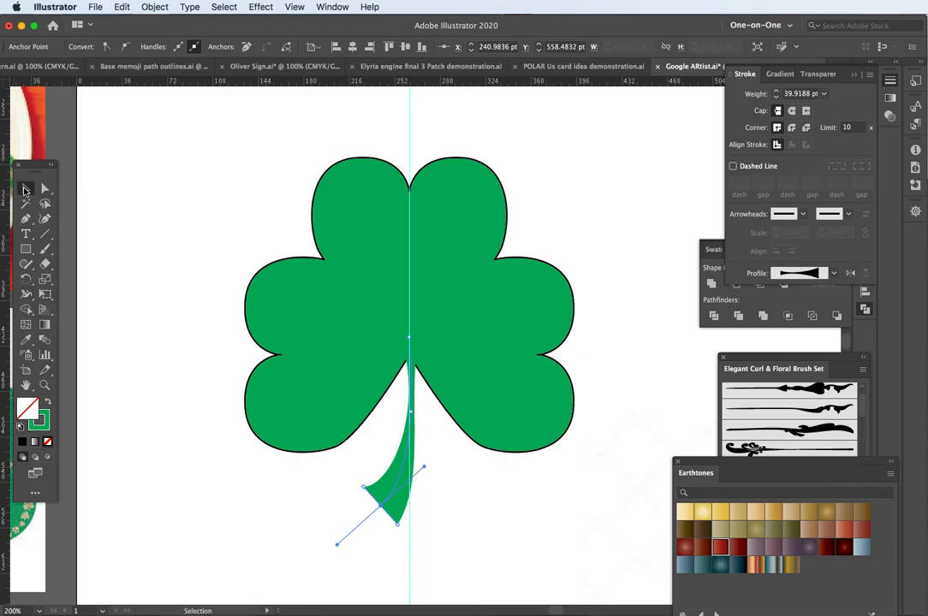
{"action": "left_click", "coordinate": [155, 285]}
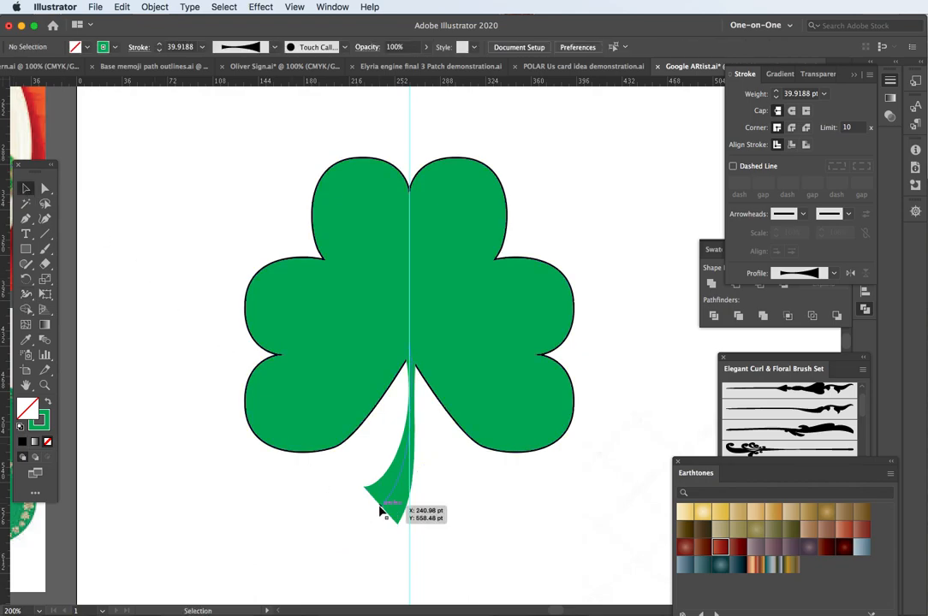
Shift the stem's bottom anchor outward to about X 209 pt and angle its handle to curve the stem more strongly
{"action": "left_click", "coordinate": [380, 508]}
{"action": "key", "text": "a"}
{"action": "left_click", "coordinate": [352, 511]}
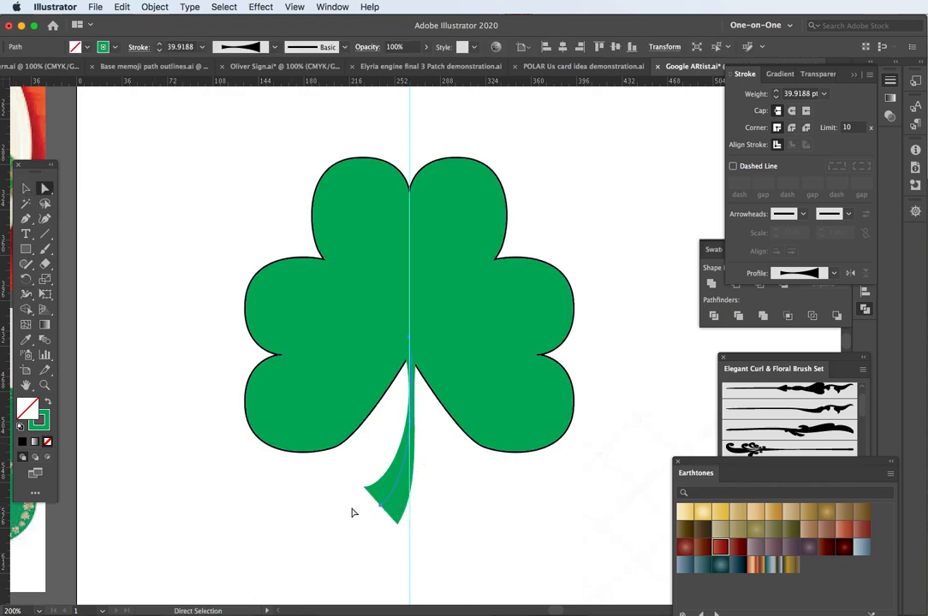
{"action": "left_click_drag", "start_coordinate": [385, 512], "coordinate": [339, 510]}
{"action": "left_click_drag", "start_coordinate": [387, 468], "coordinate": [419, 497]}
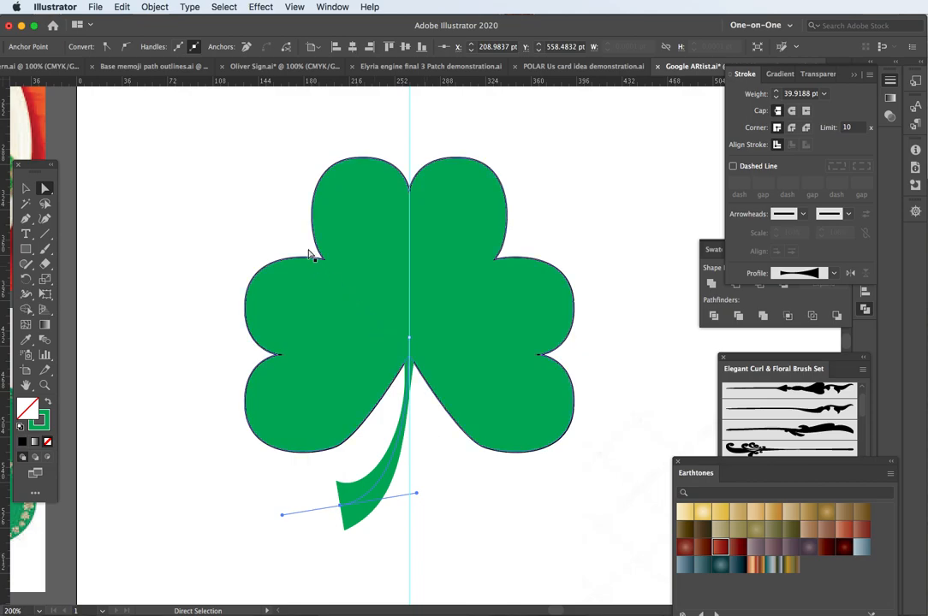
Pull the two notches between the top leaf and side leaves inward toward the shamrock's center
{"action": "left_click", "coordinate": [356, 283]}
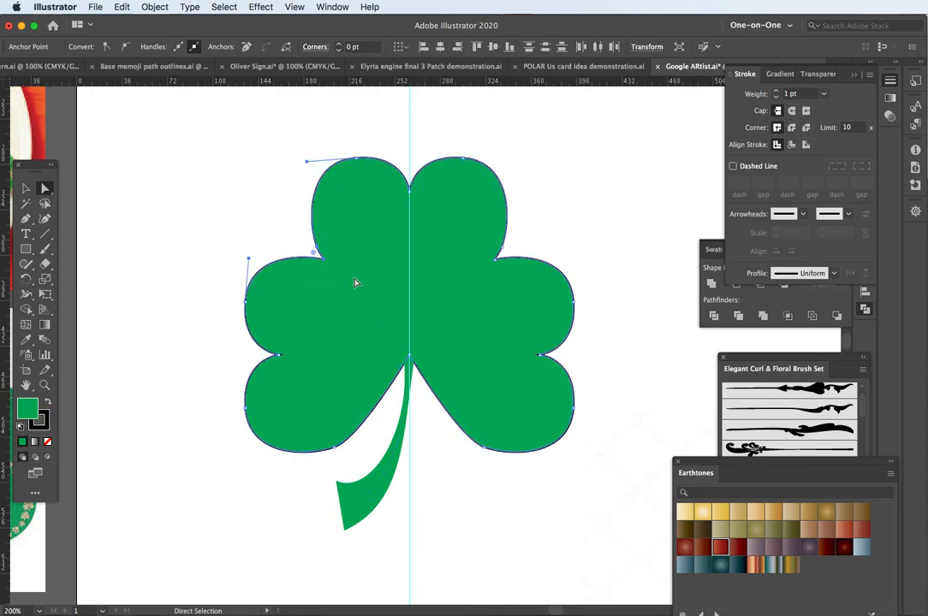
{"action": "left_click_drag", "start_coordinate": [325, 258], "coordinate": [366, 300]}
{"action": "left_click_drag", "start_coordinate": [496, 266], "coordinate": [444, 321]}
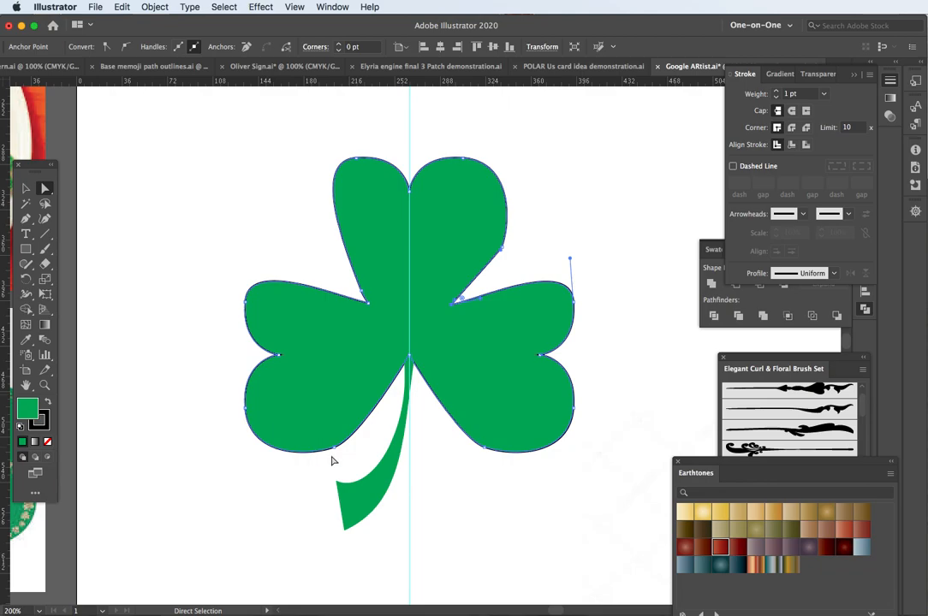
Draw in the lower lobes of both side leaves, and fill out the right leaf's upper lobe and the top leaf's right side
{"action": "left_click_drag", "start_coordinate": [336, 449], "coordinate": [346, 431]}
{"action": "left_click_drag", "start_coordinate": [484, 451], "coordinate": [477, 429]}
{"action": "left_click_drag", "start_coordinate": [569, 460], "coordinate": [548, 459]}
{"action": "left_click_drag", "start_coordinate": [576, 410], "coordinate": [553, 414]}
{"action": "left_click", "coordinate": [575, 306]}
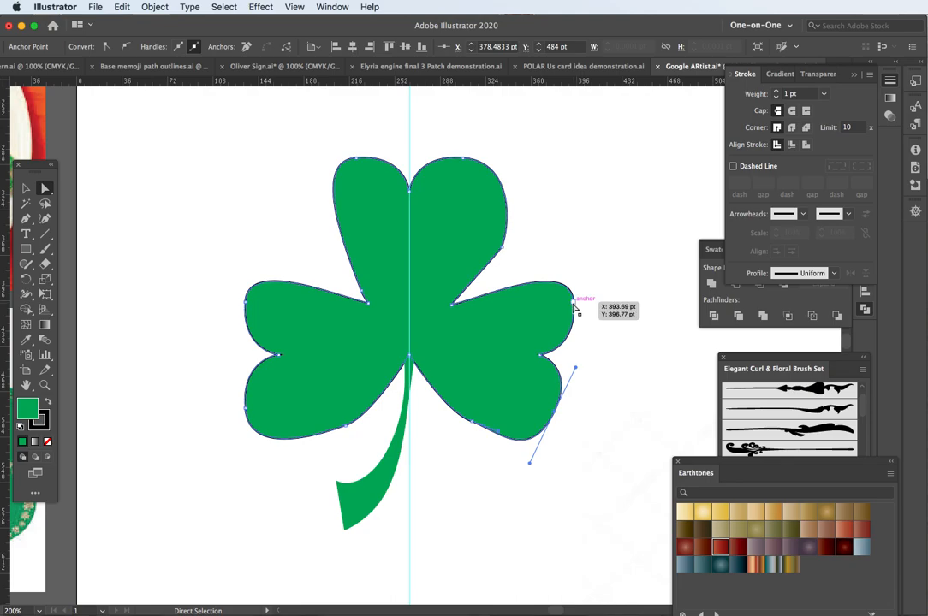
{"action": "left_click_drag", "start_coordinate": [569, 258], "coordinate": [520, 219]}
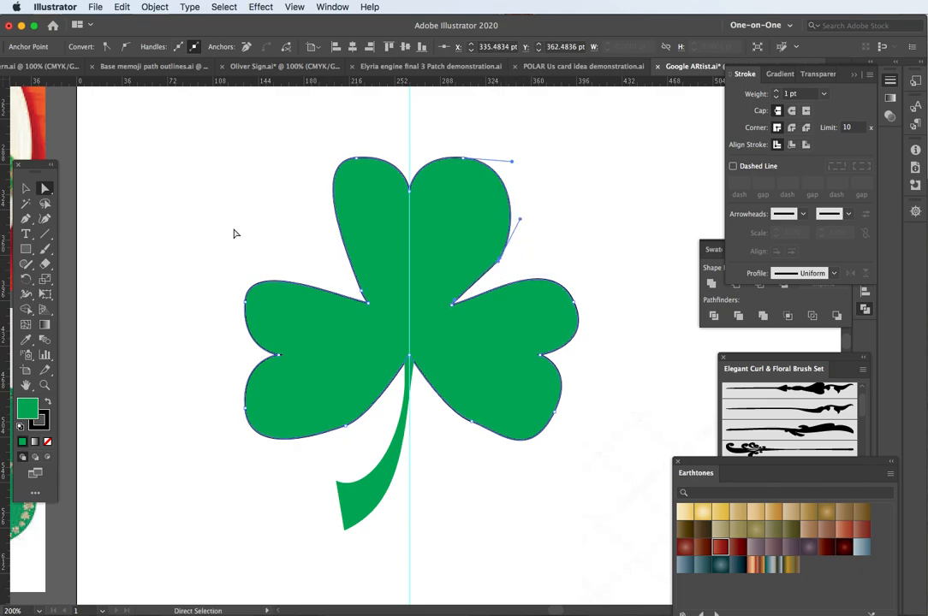
Use the Anchor Point tool to smooth the top leaf's right side and bulge its left side and the left leaf's upper edge
{"action": "left_click_drag", "start_coordinate": [30, 220], "coordinate": [70, 263]}
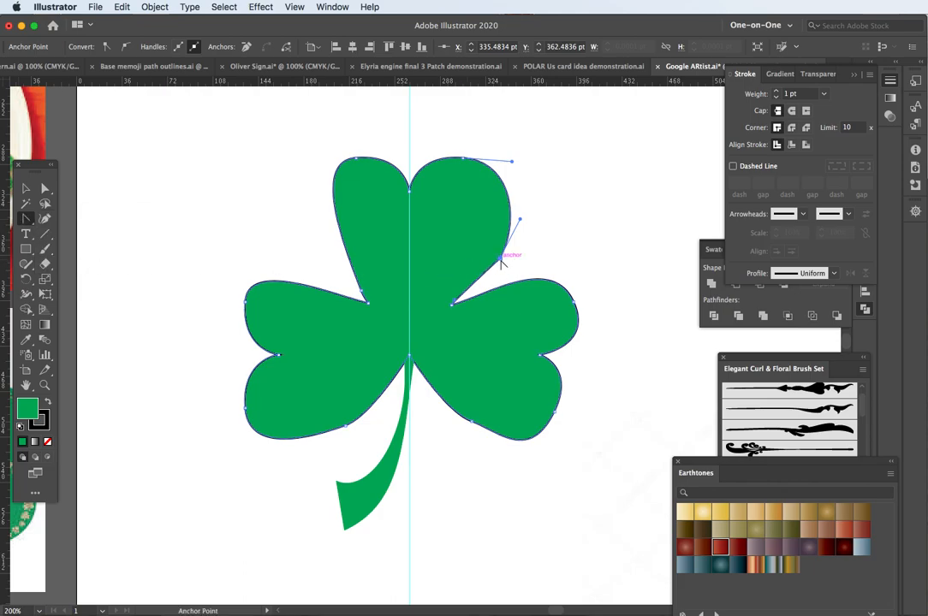
{"action": "left_click_drag", "start_coordinate": [501, 263], "coordinate": [521, 229]}
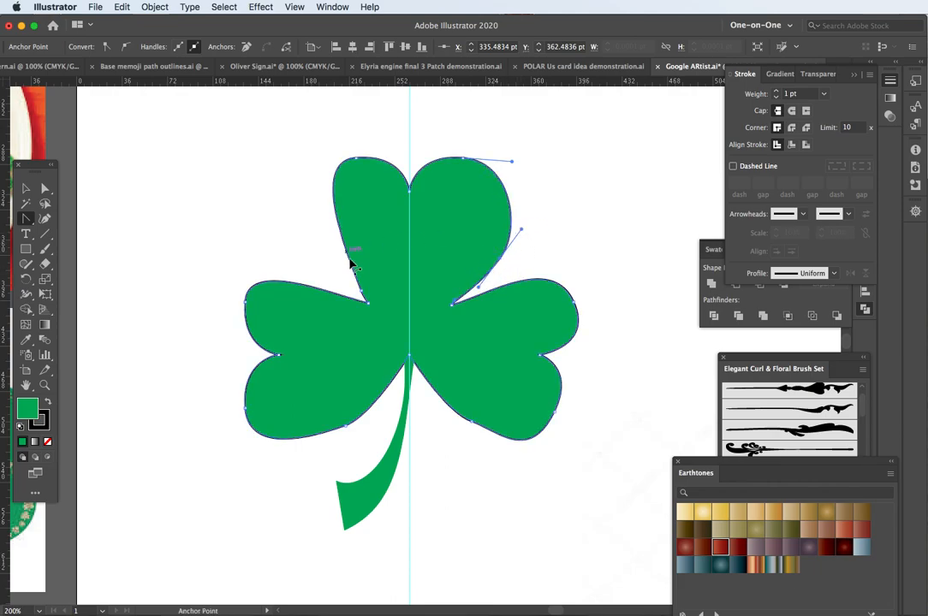
{"action": "mouse_move", "coordinate": [306, 289]}
{"action": "left_mouse_down"}
{"action": "mouse_move", "coordinate": [317, 271]}
{"action": "mouse_move", "coordinate": [313, 282]}
{"action": "left_mouse_up"}
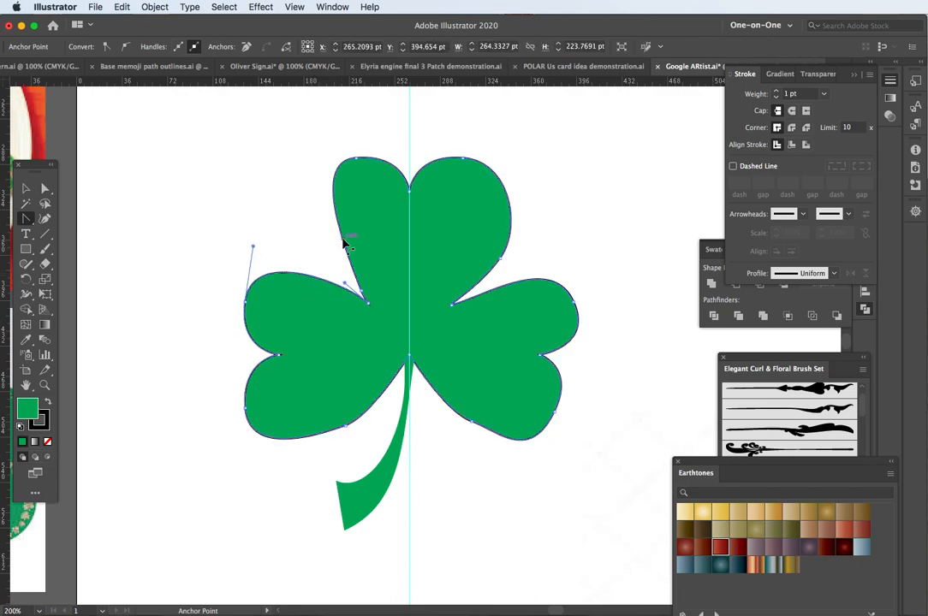
{"action": "left_click_drag", "start_coordinate": [346, 240], "coordinate": [339, 269]}
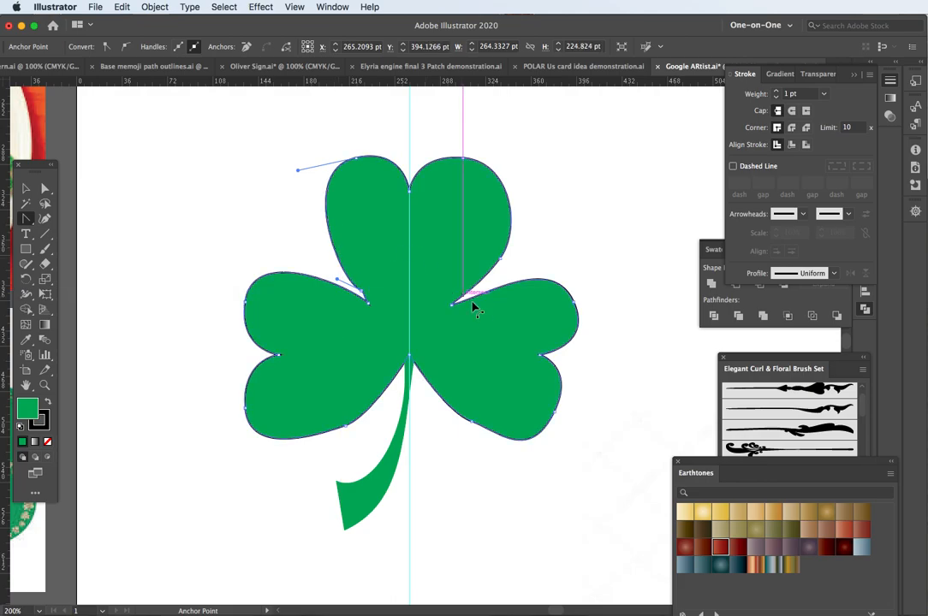
Smooth the lower edges of the right and left leaves with the Anchor Point tool, undoing one extra handle change on the right leaf
{"action": "mouse_move", "coordinate": [476, 425]}
{"action": "left_mouse_down"}
{"action": "mouse_move", "coordinate": [469, 432]}
{"action": "mouse_move", "coordinate": [491, 456]}
{"action": "mouse_move", "coordinate": [486, 434]}
{"action": "left_mouse_up"}
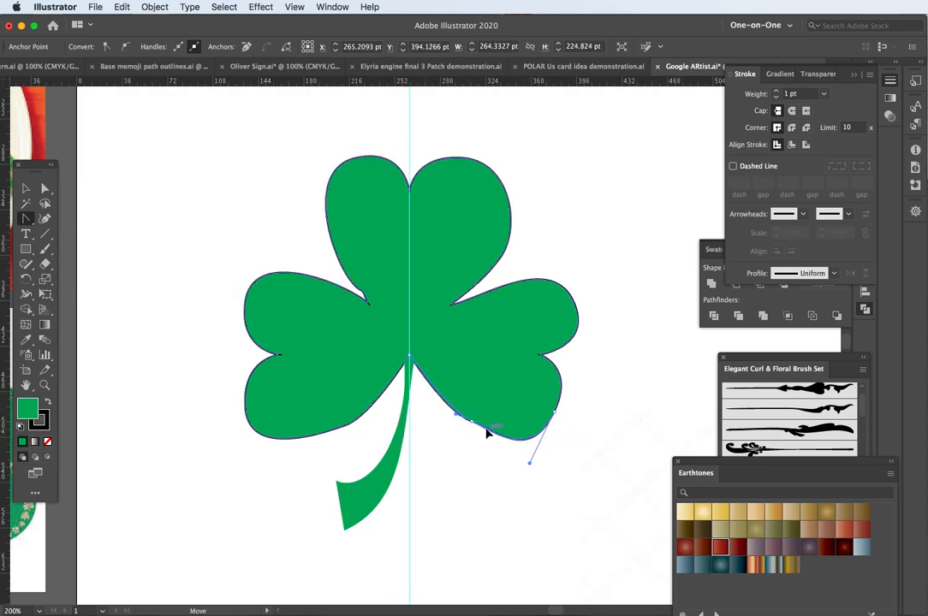
{"action": "left_click", "coordinate": [471, 425]}
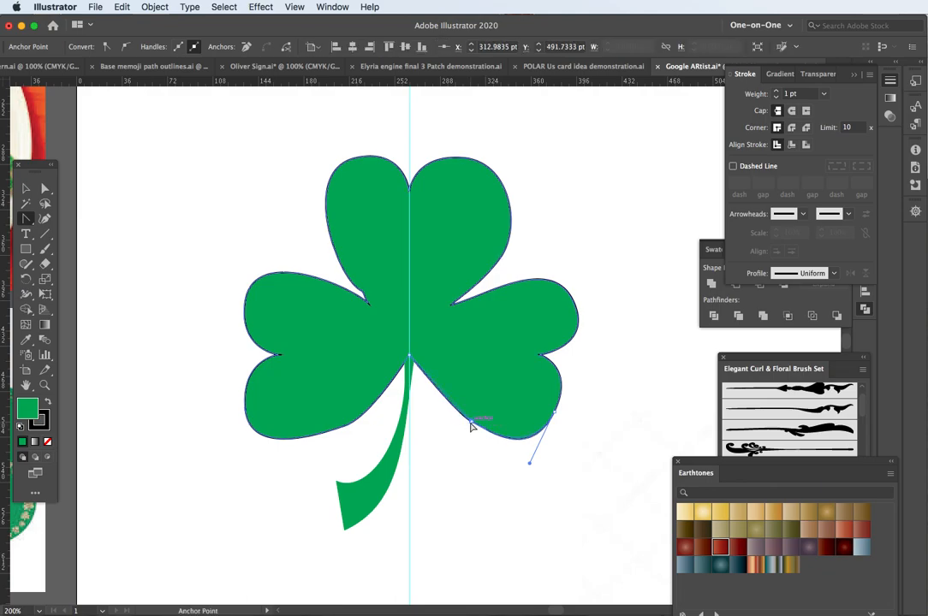
{"action": "mouse_move", "coordinate": [472, 423]}
{"action": "left_mouse_down"}
{"action": "mouse_move", "coordinate": [455, 430]}
{"action": "mouse_move", "coordinate": [481, 440]}
{"action": "mouse_move", "coordinate": [461, 430]}
{"action": "mouse_move", "coordinate": [478, 462]}
{"action": "mouse_move", "coordinate": [482, 416]}
{"action": "mouse_move", "coordinate": [459, 430]}
{"action": "left_mouse_up"}
{"action": "key", "text": "super+z"}
{"action": "left_click", "coordinate": [348, 428]}
{"action": "mouse_move", "coordinate": [352, 421]}
{"action": "left_mouse_down"}
{"action": "mouse_move", "coordinate": [364, 423]}
{"action": "mouse_move", "coordinate": [366, 413]}
{"action": "left_mouse_up"}
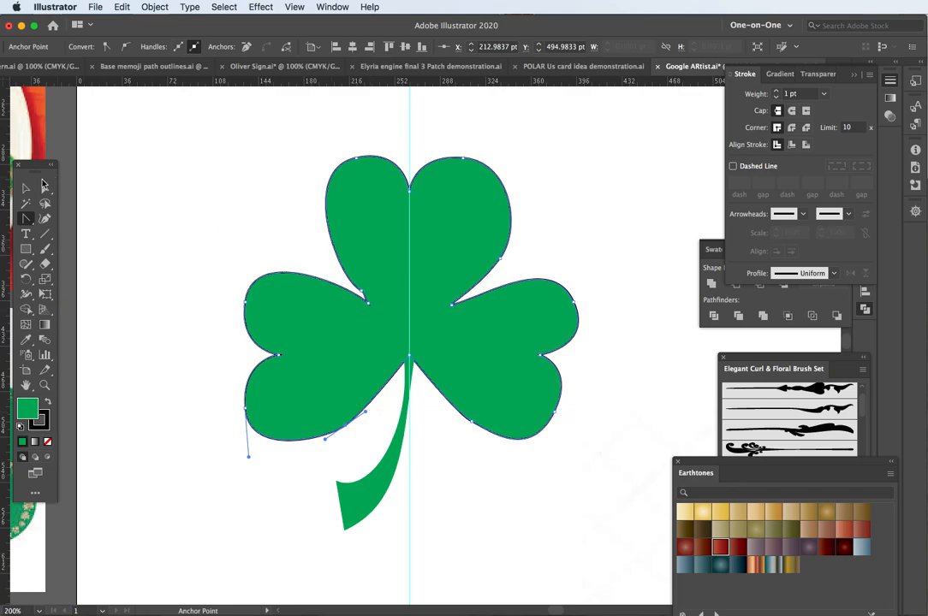
Delete the extra anchor point near the top leaf's left notch, and curve both sides of the top leaf with the Anchor Point tool
{"action": "left_click_drag", "start_coordinate": [31, 220], "coordinate": [90, 248]}
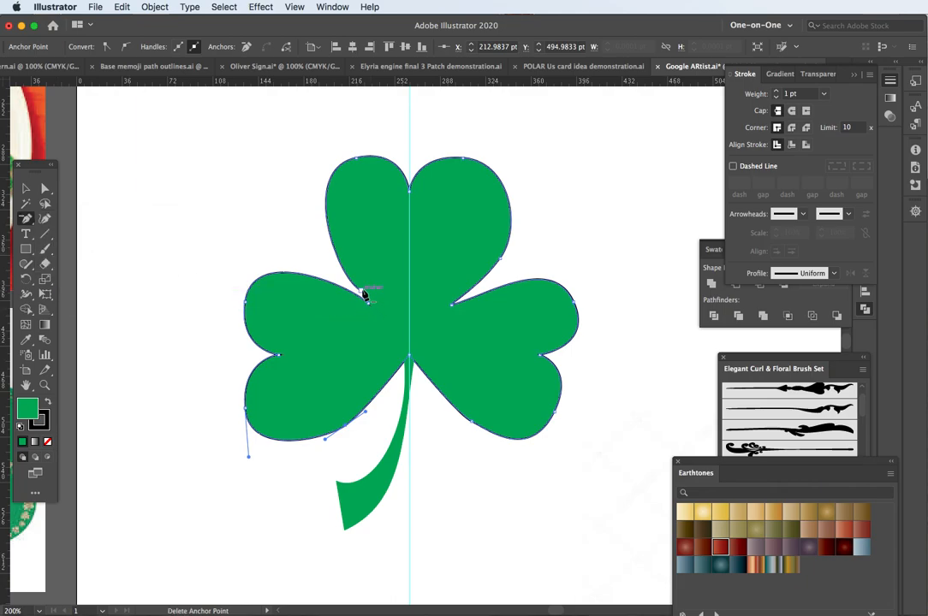
{"action": "left_click", "coordinate": [362, 293]}
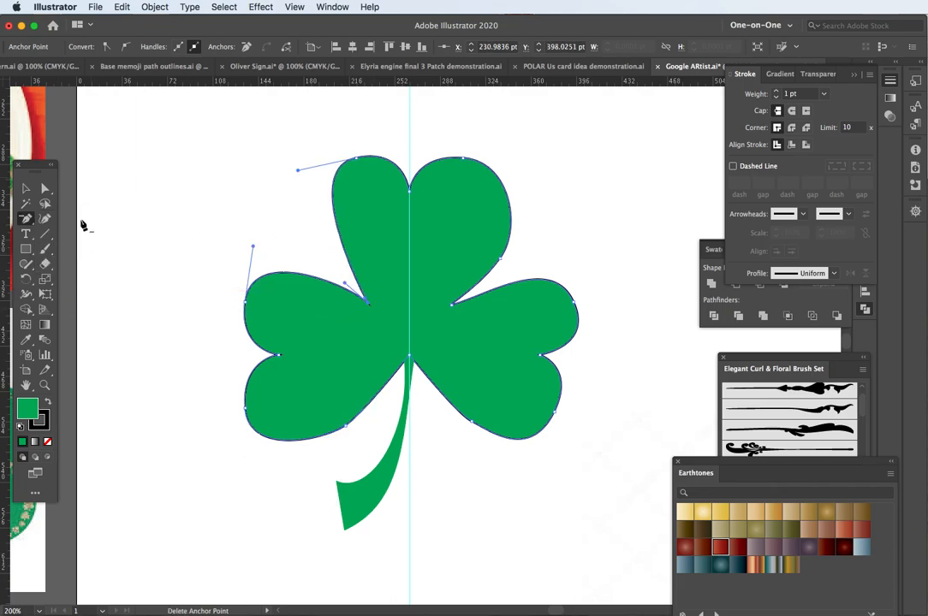
{"action": "left_click_drag", "start_coordinate": [24, 221], "coordinate": [60, 261]}
{"action": "mouse_move", "coordinate": [339, 237]}
{"action": "left_mouse_down"}
{"action": "mouse_move", "coordinate": [314, 245]}
{"action": "mouse_move", "coordinate": [325, 238]}
{"action": "left_mouse_up"}
{"action": "left_click_drag", "start_coordinate": [500, 261], "coordinate": [514, 230]}
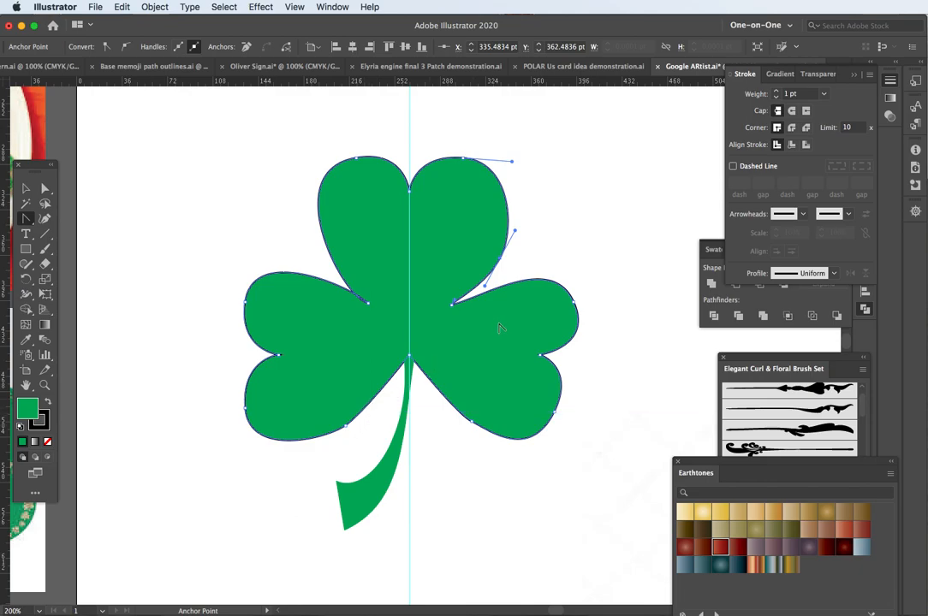
{"action": "left_click", "coordinate": [26, 188]}
{"action": "left_click", "coordinate": [154, 189]}
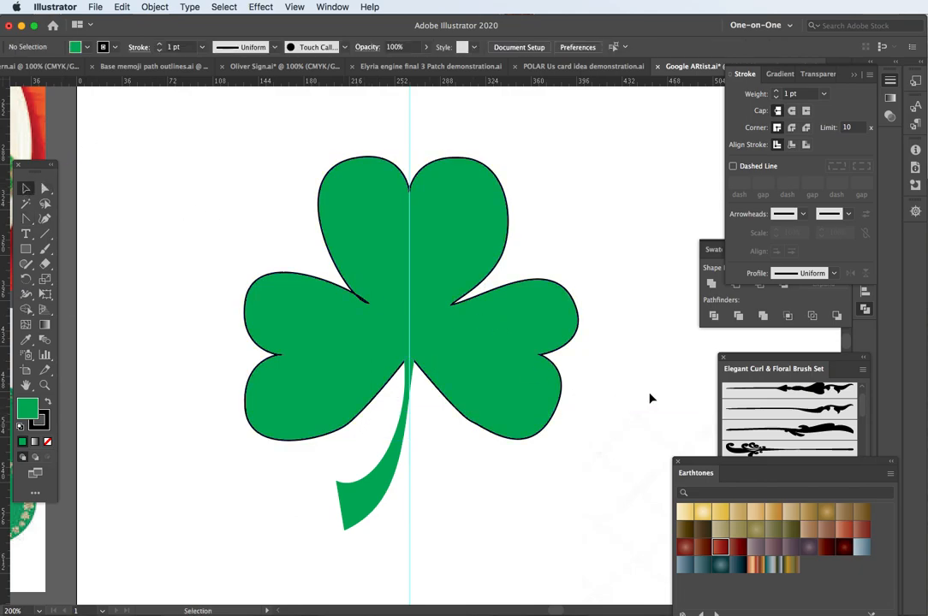
Remove the black stroke from the shamrock's leaf shape, keeping its green fill
{"action": "left_click", "coordinate": [538, 318]}
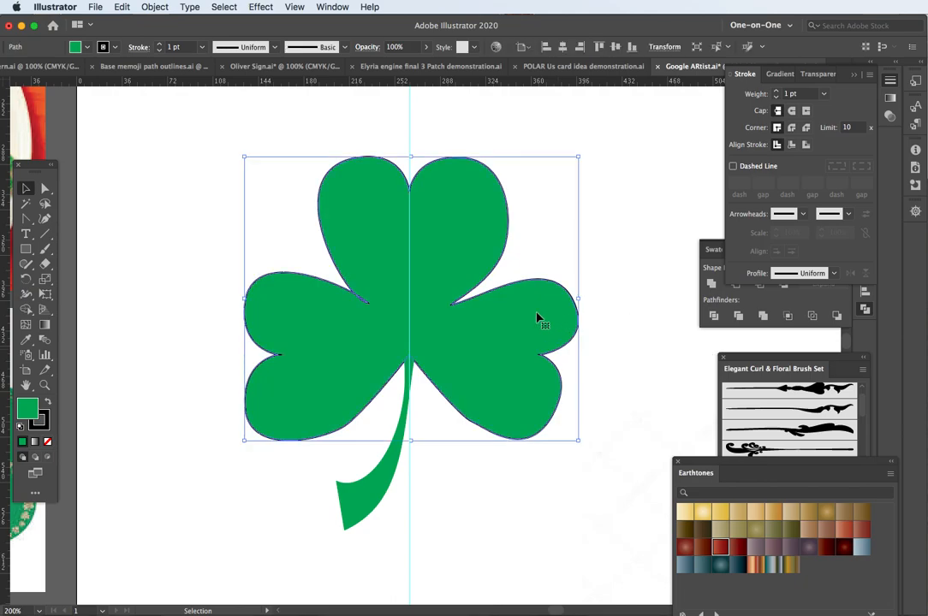
{"action": "left_click", "coordinate": [47, 429]}
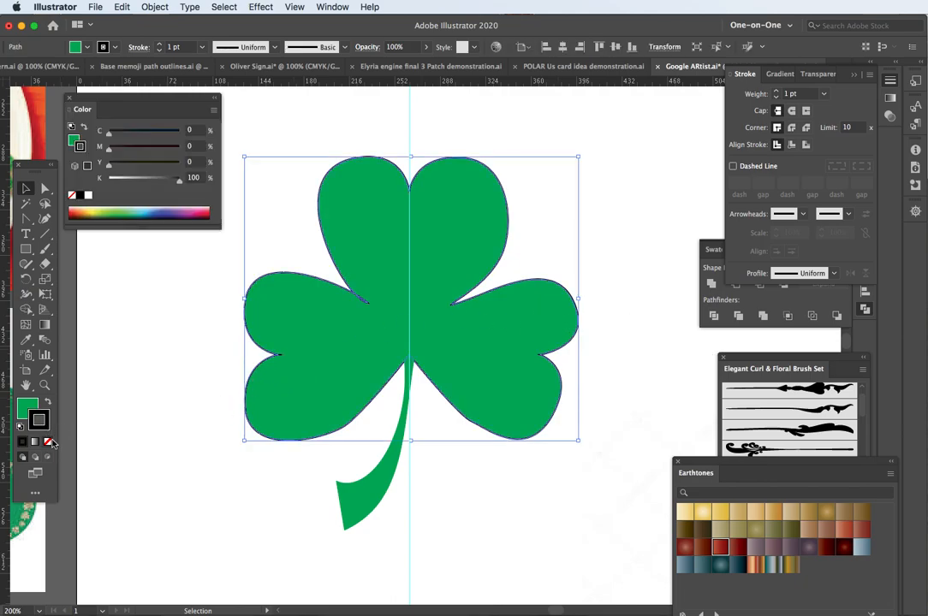
{"action": "left_click", "coordinate": [48, 441]}
{"action": "left_click", "coordinate": [183, 375]}
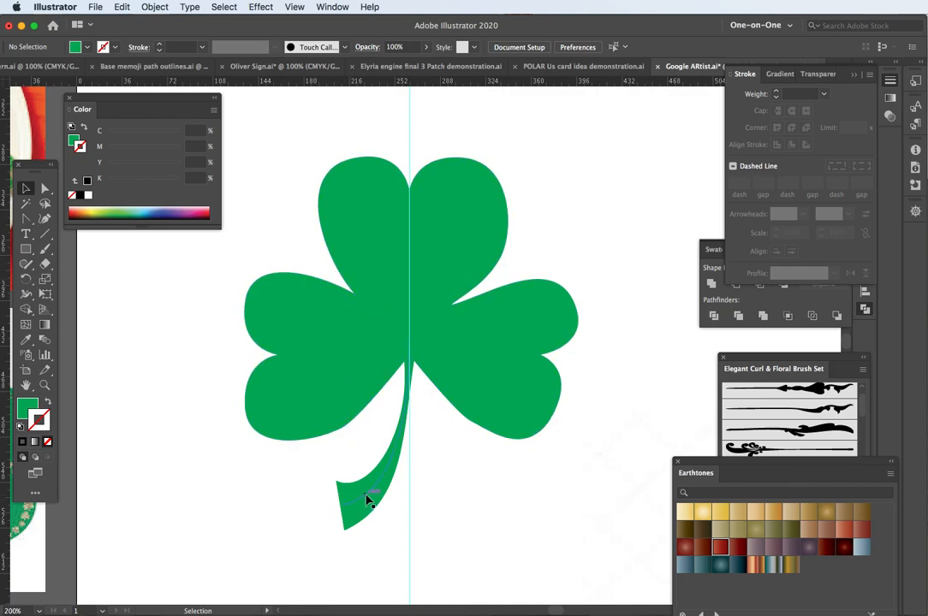
Try to unite the leaf shape and the stroked stem with Pathfinder
{"action": "left_click", "coordinate": [366, 500]}
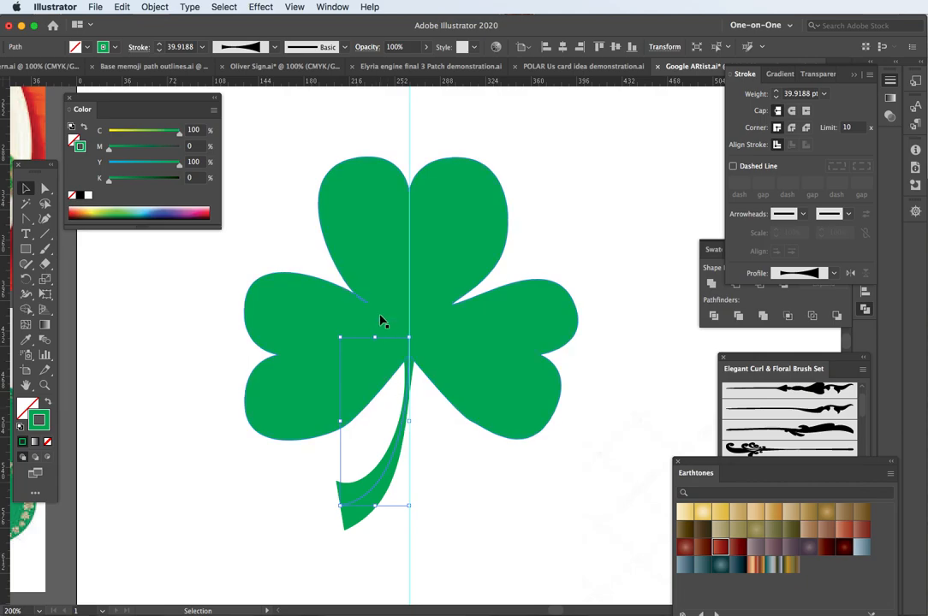
{"action": "left_click", "coordinate": [350, 314]}
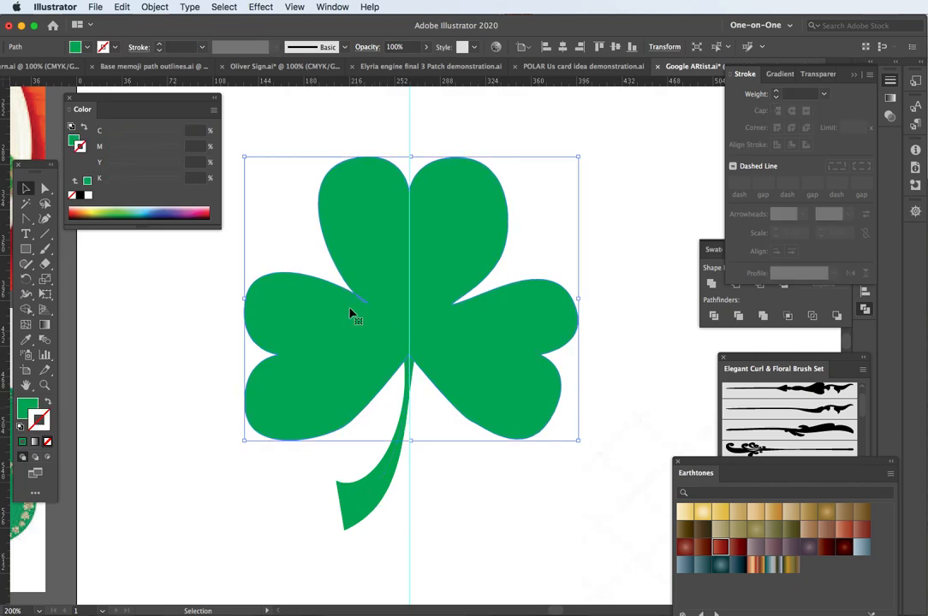
{"action": "left_click", "coordinate": [387, 458], "text": "shift"}
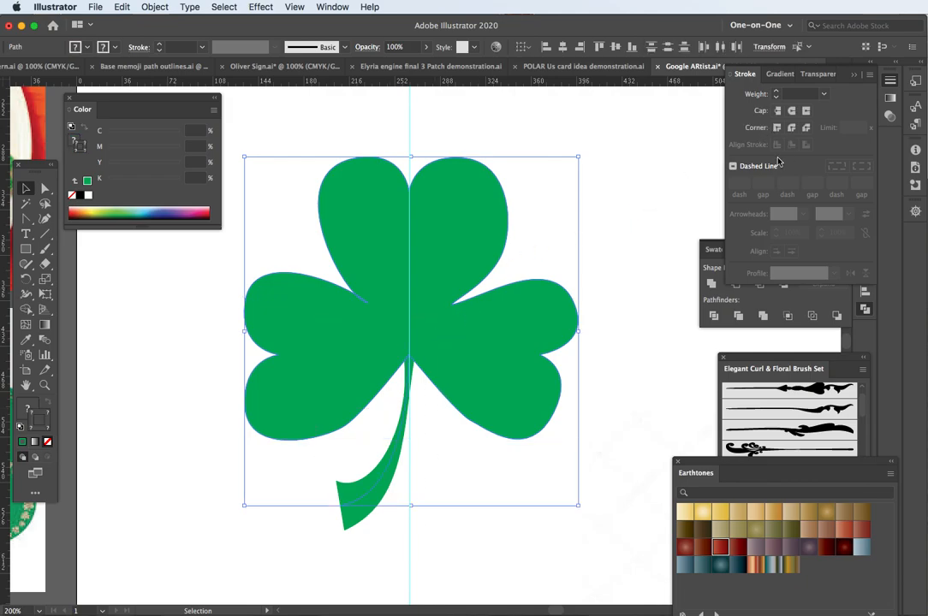
{"action": "left_click", "coordinate": [716, 249]}
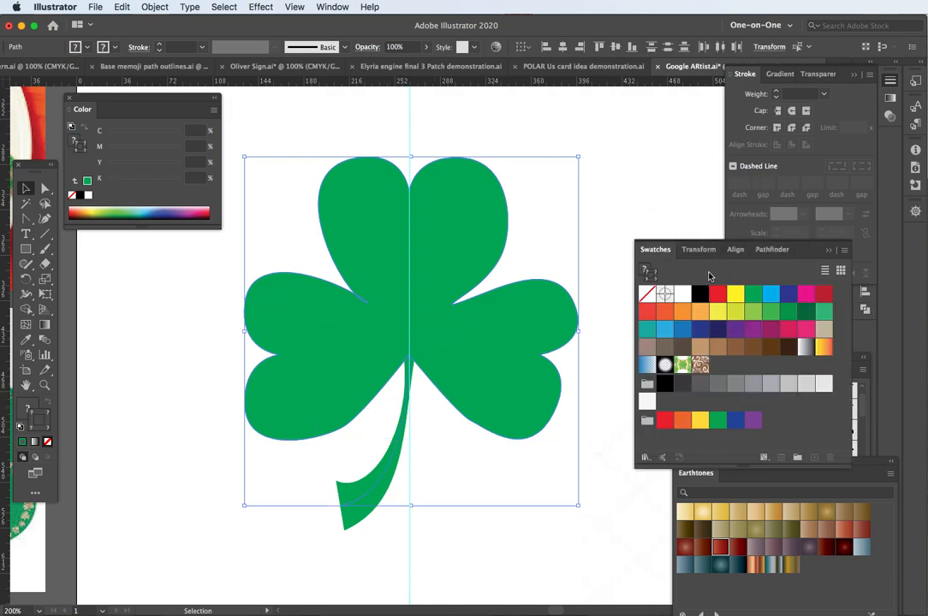
{"action": "left_click", "coordinate": [827, 251]}
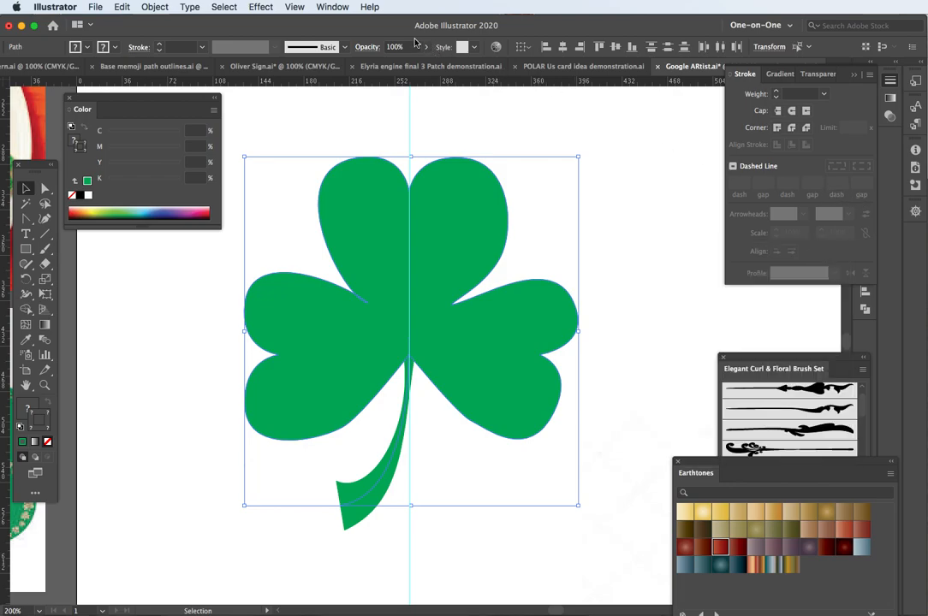
{"action": "left_click", "coordinate": [333, 7]}
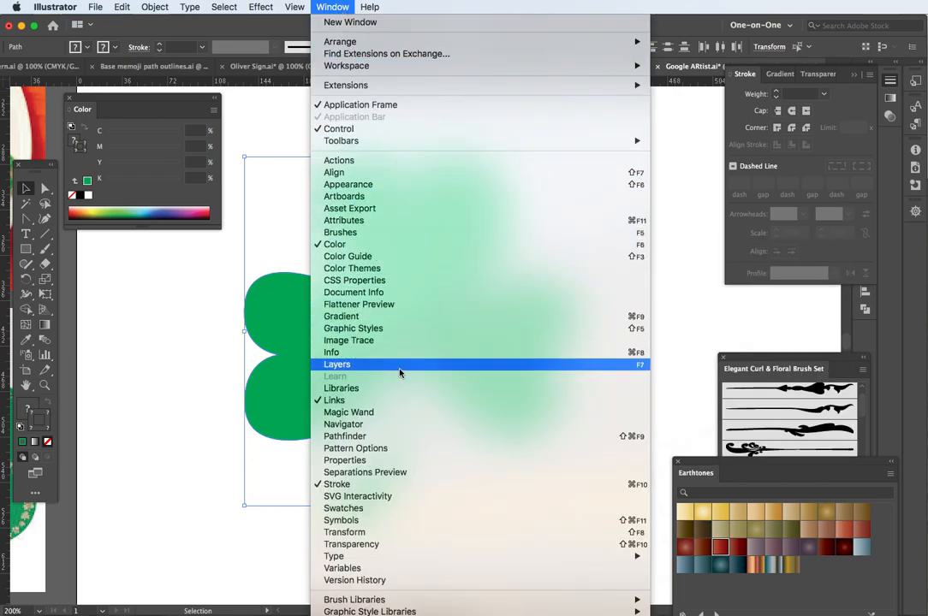
{"action": "left_click", "coordinate": [398, 439]}
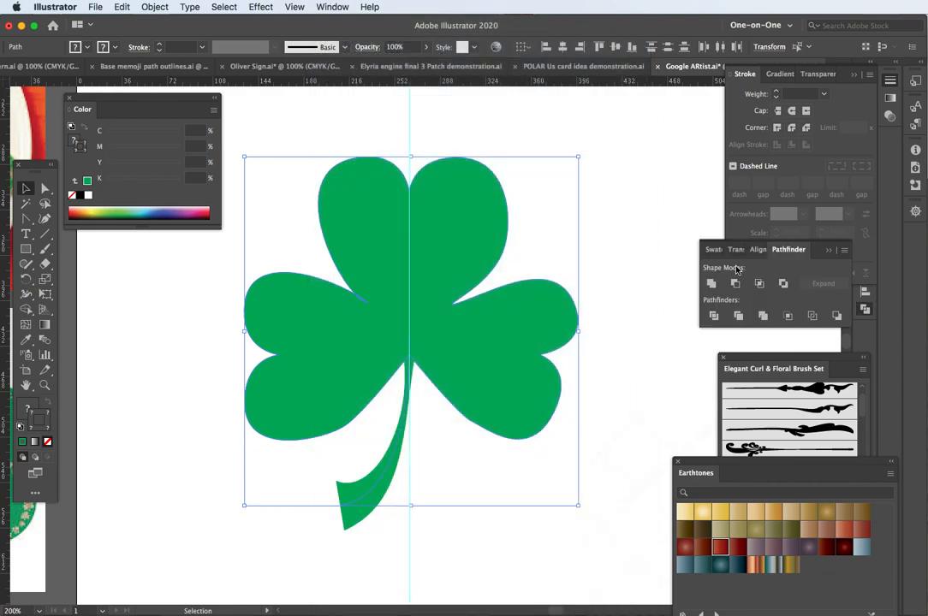
{"action": "left_click", "coordinate": [710, 283]}
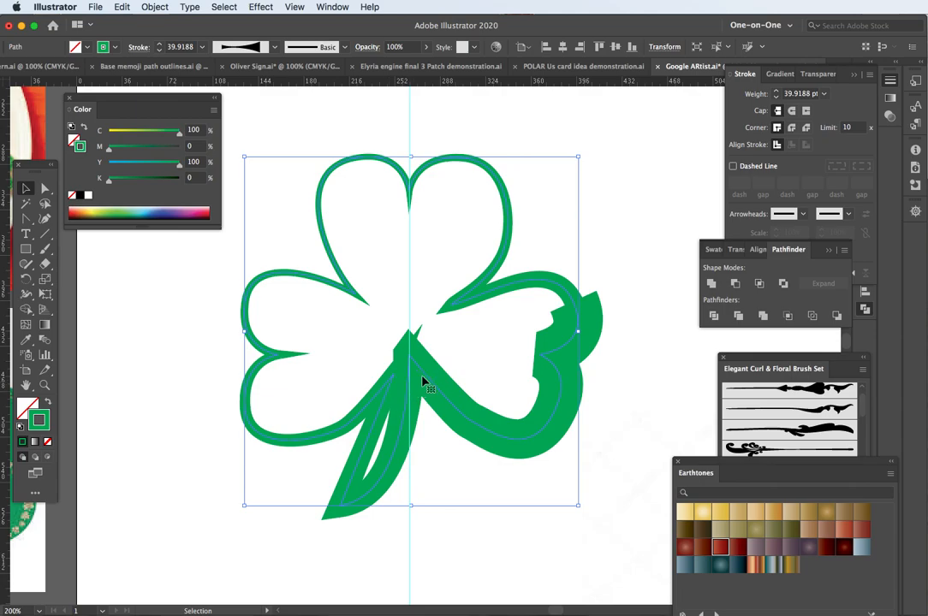
{"action": "key", "text": "super+z"}
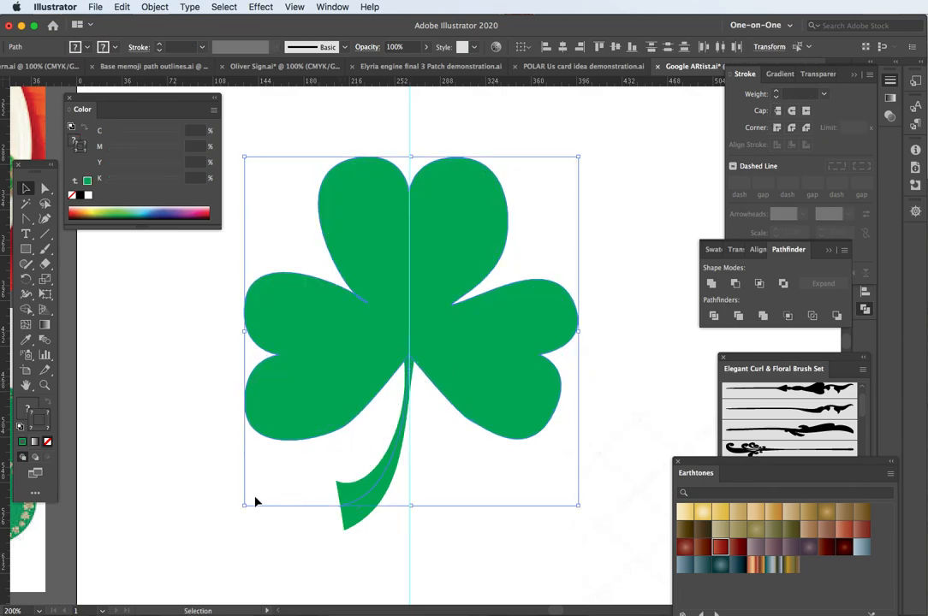
{"action": "left_click", "coordinate": [158, 446]}
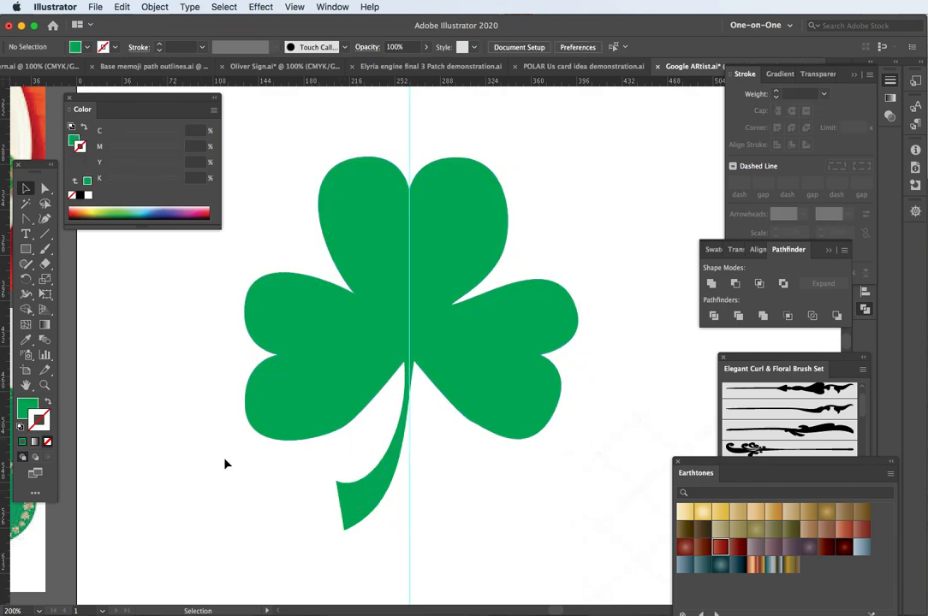
Convert the stem's stroke into a filled shape with Outline Stroke
{"action": "left_click", "coordinate": [368, 499]}
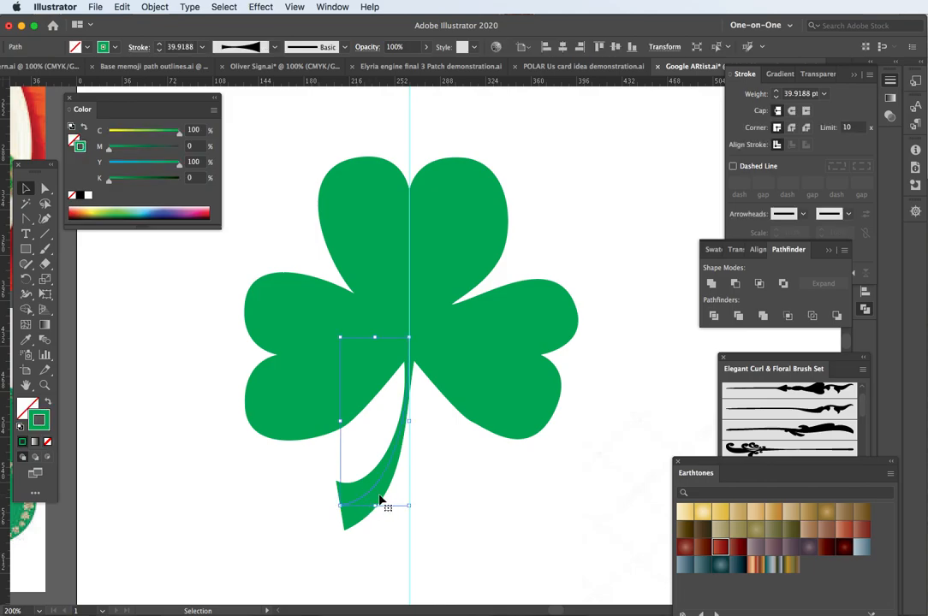
{"action": "left_click", "coordinate": [144, 8]}
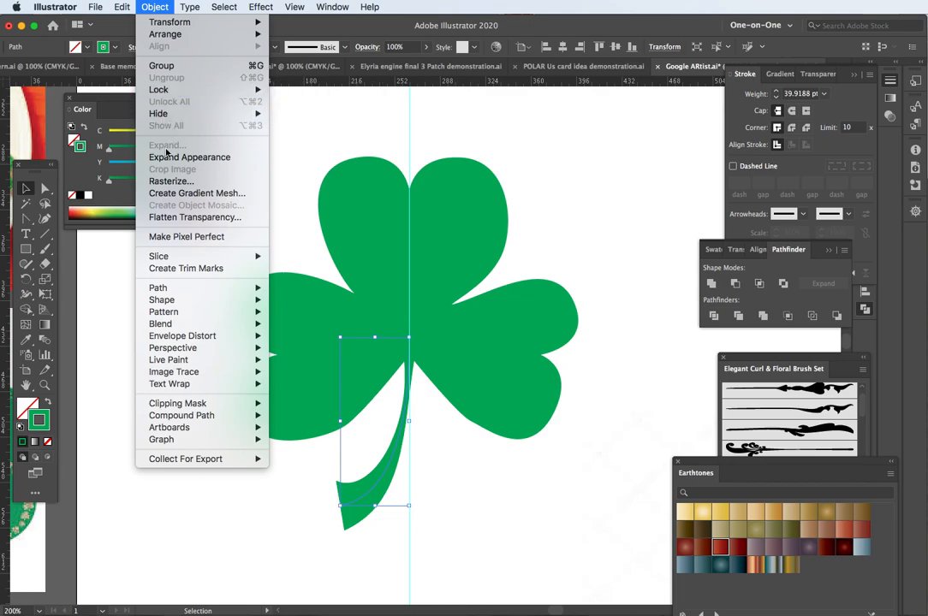
{"action": "mouse_move", "coordinate": [236, 288]}
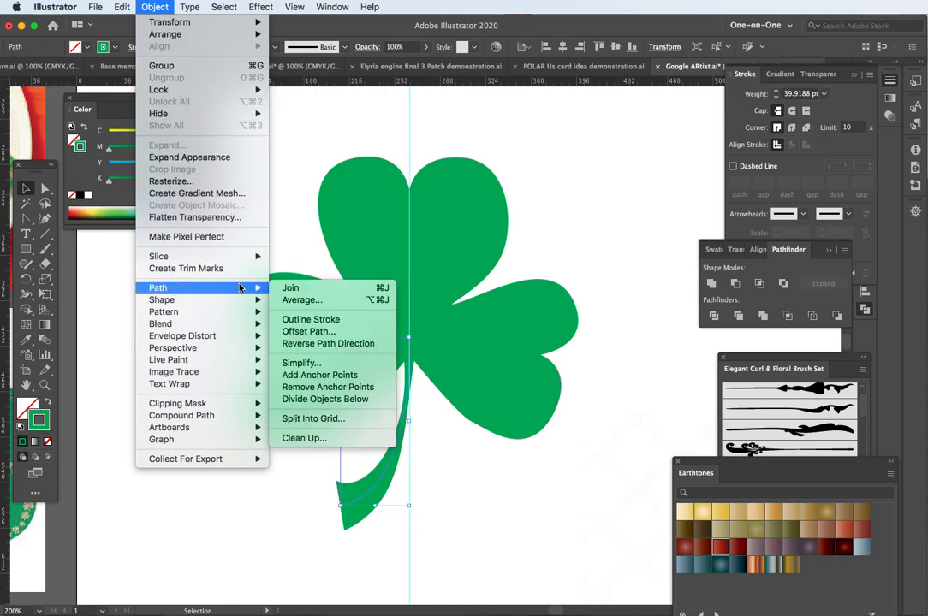
{"action": "left_click", "coordinate": [306, 321]}
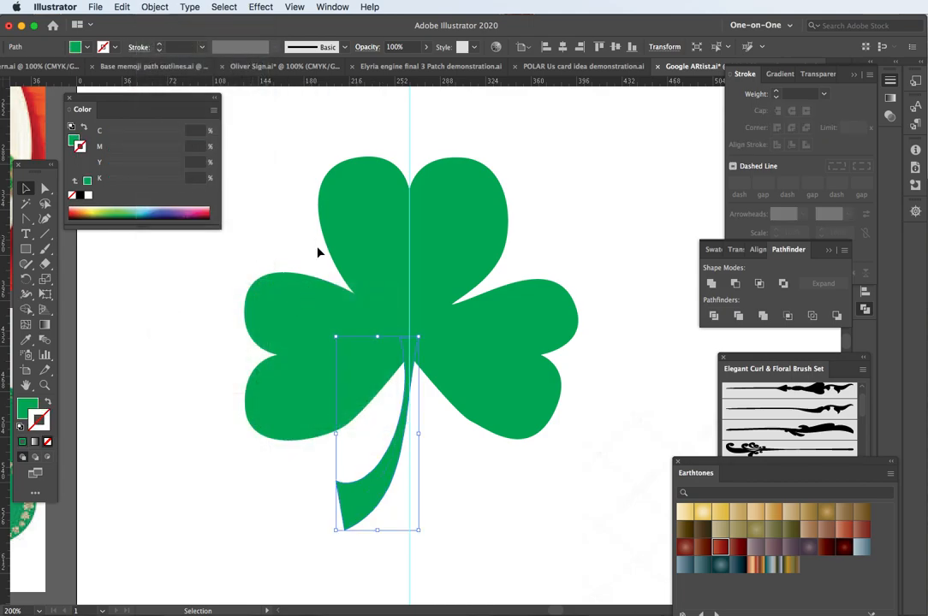
Select the leaf shape together with the outlined stem and unite them into a single green path
{"action": "left_click", "coordinate": [49, 403]}
{"action": "left_click", "coordinate": [49, 404]}
{"action": "left_click_drag", "start_coordinate": [270, 239], "coordinate": [538, 423]}
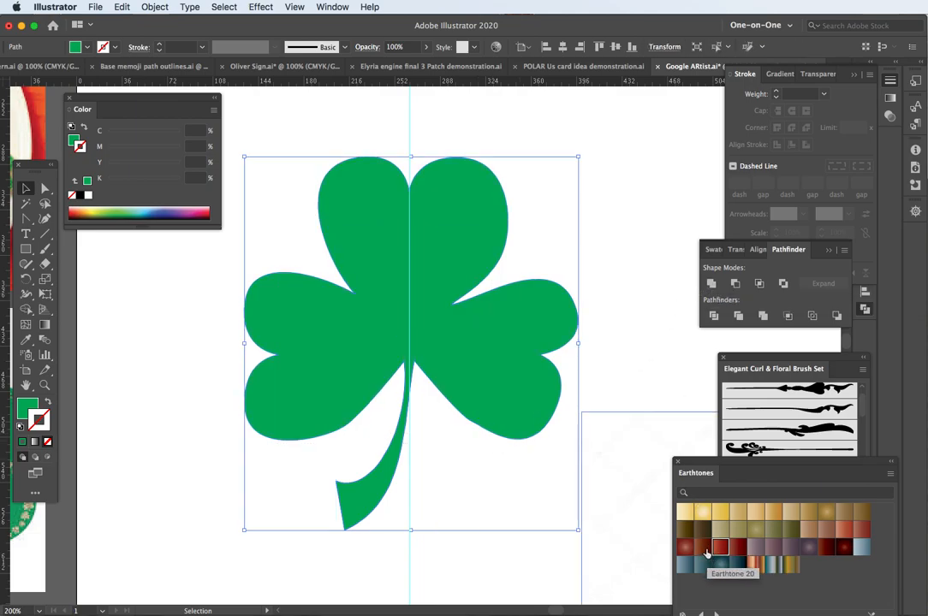
Move the Earthtones swatch library beside the shamrock and switch it to the Foliage gradients
{"action": "left_click_drag", "start_coordinate": [736, 471], "coordinate": [644, 334]}
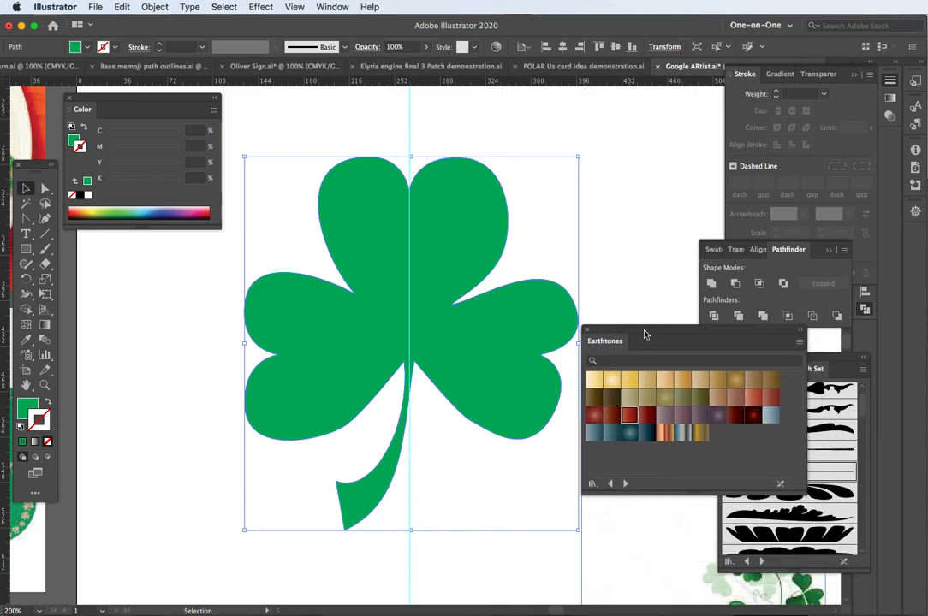
{"action": "left_click", "coordinate": [592, 483]}
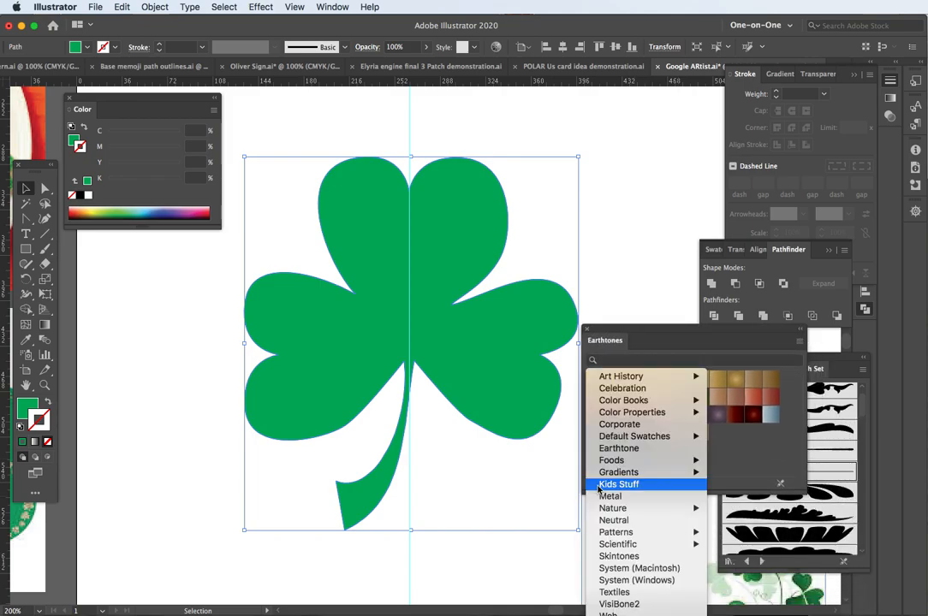
{"action": "mouse_move", "coordinate": [608, 472]}
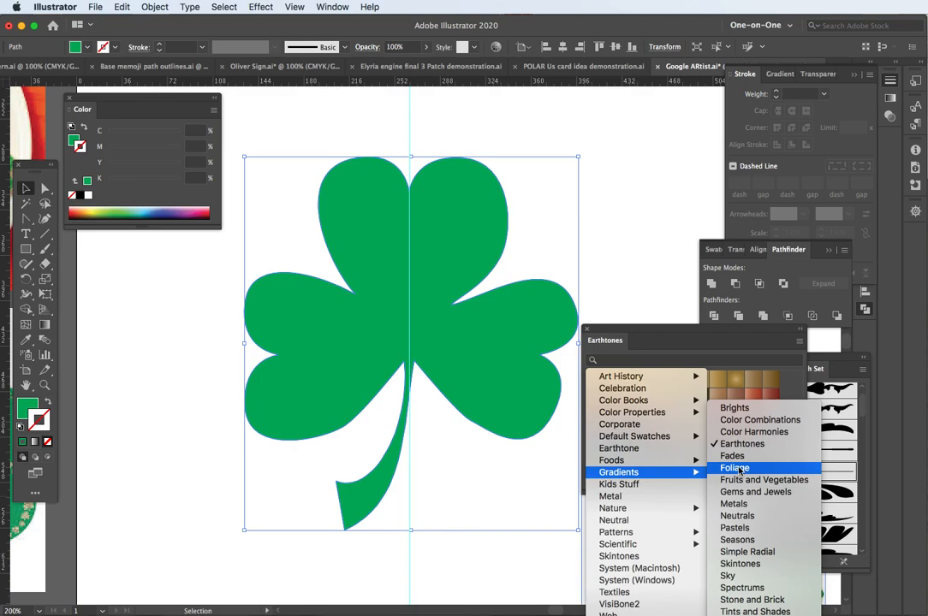
{"action": "left_click", "coordinate": [734, 468]}
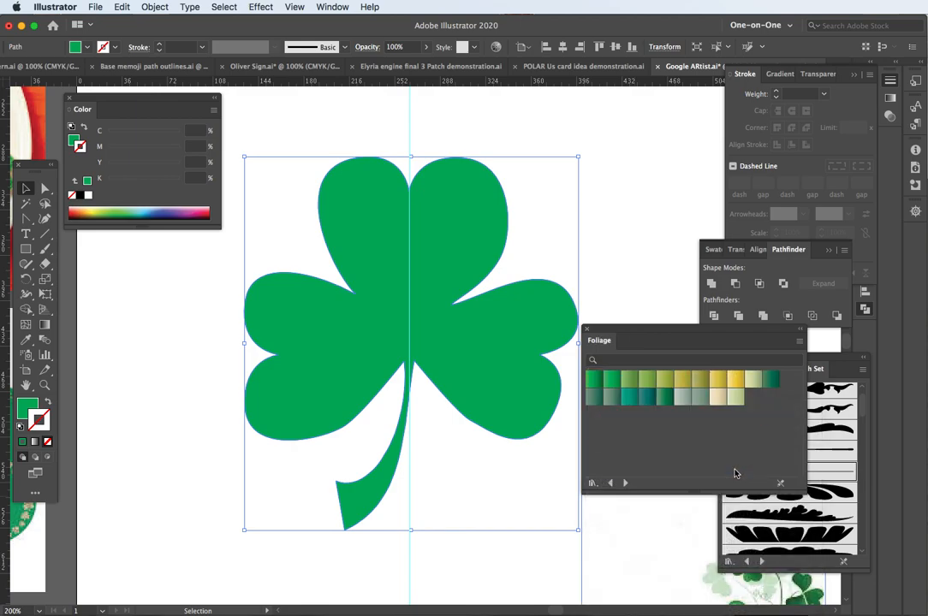
Try several Foliage gradients on the shamrock and fill it with Foliage 2, leaving the stroke empty
{"action": "left_click", "coordinate": [613, 381]}
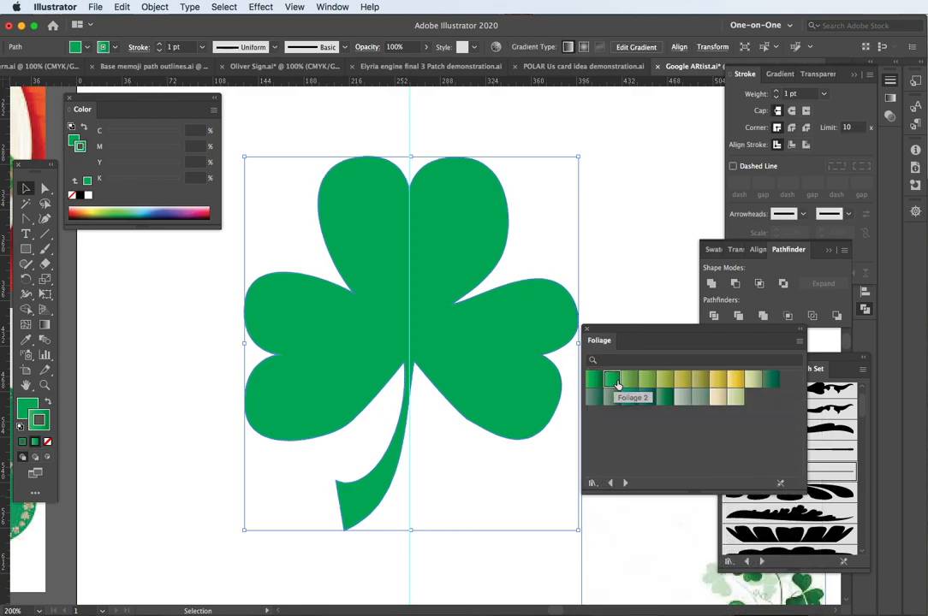
{"action": "key", "text": "cmd+z"}
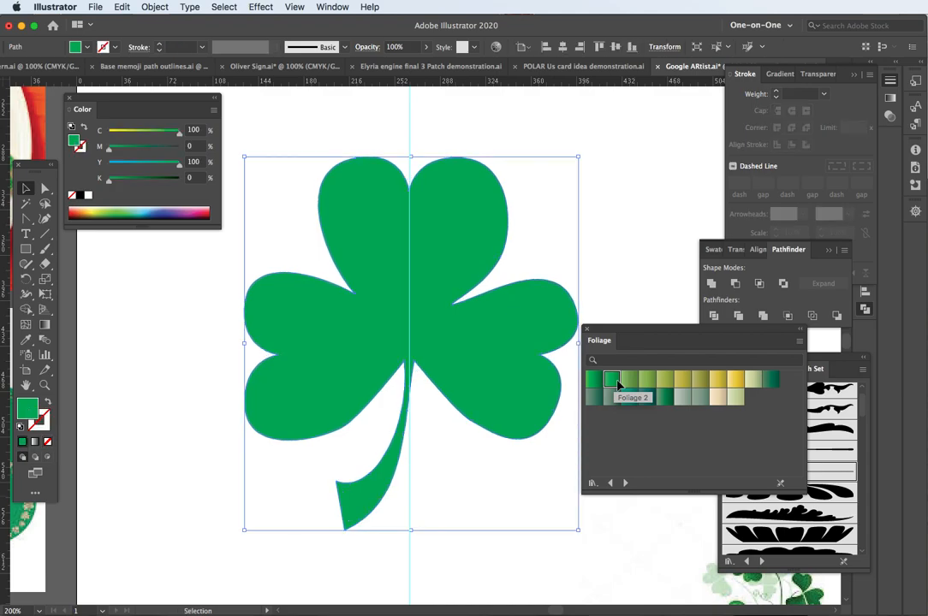
{"action": "left_click", "coordinate": [613, 380]}
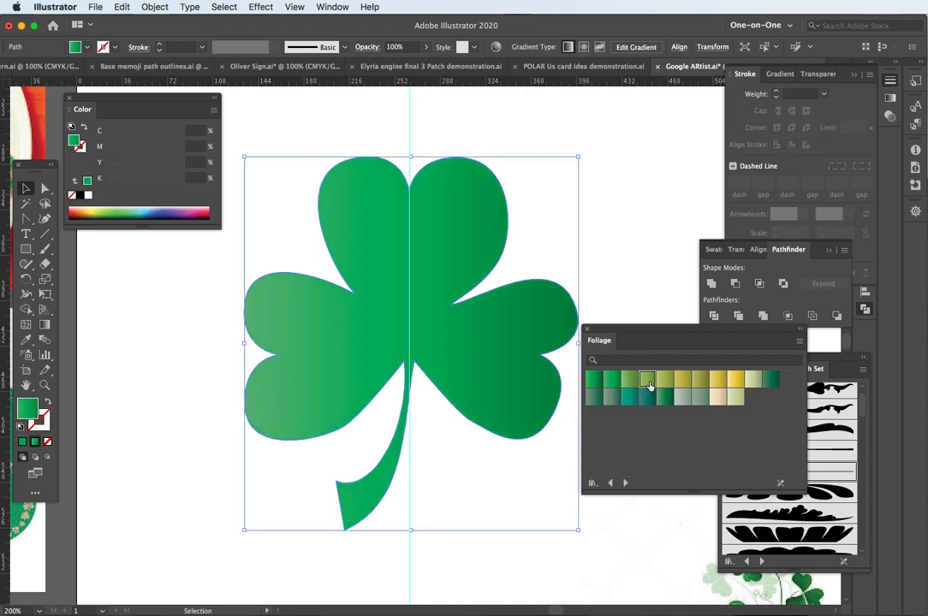
{"action": "left_click", "coordinate": [647, 381]}
{"action": "left_click", "coordinate": [629, 398]}
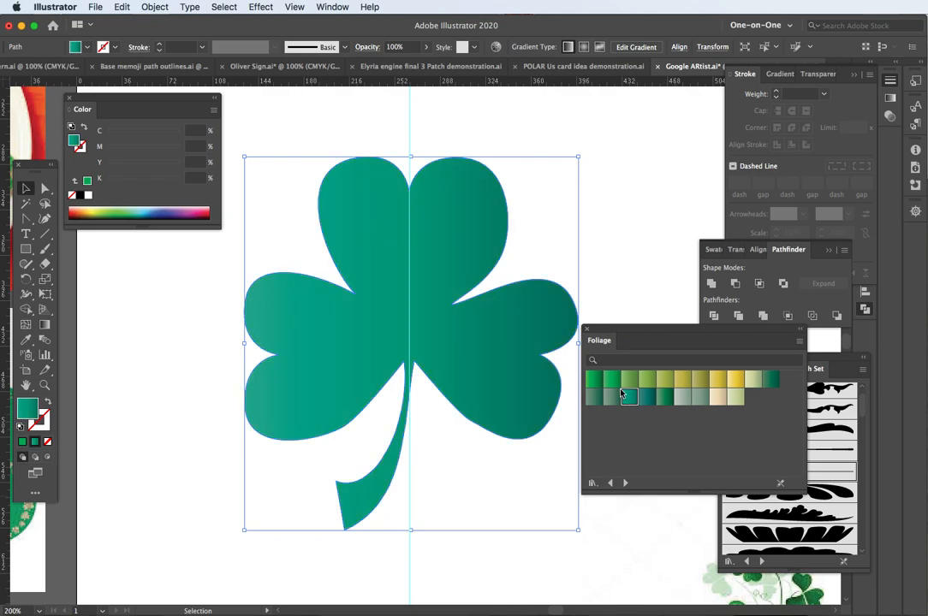
{"action": "left_click", "coordinate": [612, 380]}
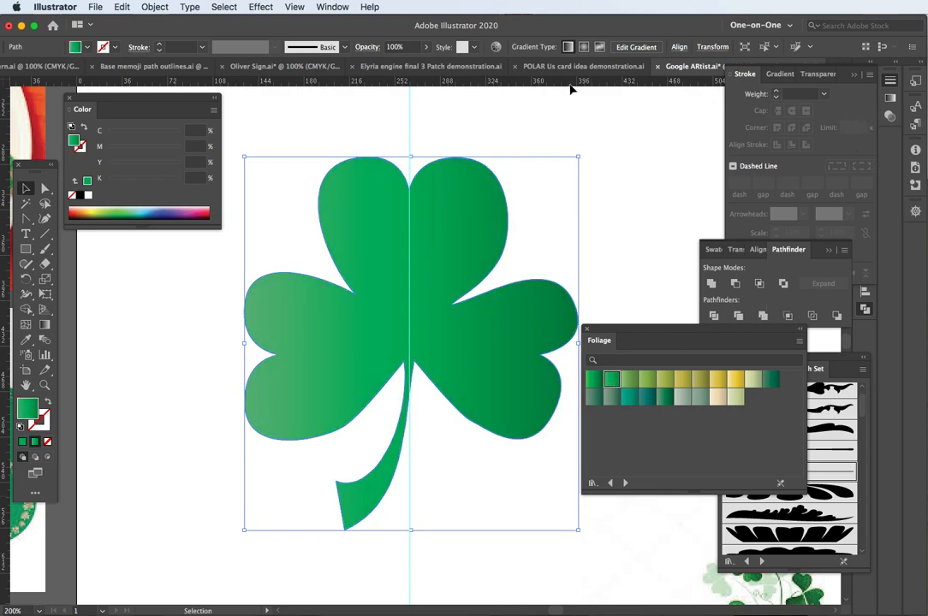
Recolor the middle stop of the shamrock's gradient to a lighter green, C 76.86, M 0, Y 100, K 0
{"action": "left_click", "coordinate": [331, 9]}
{"action": "left_click", "coordinate": [358, 317]}
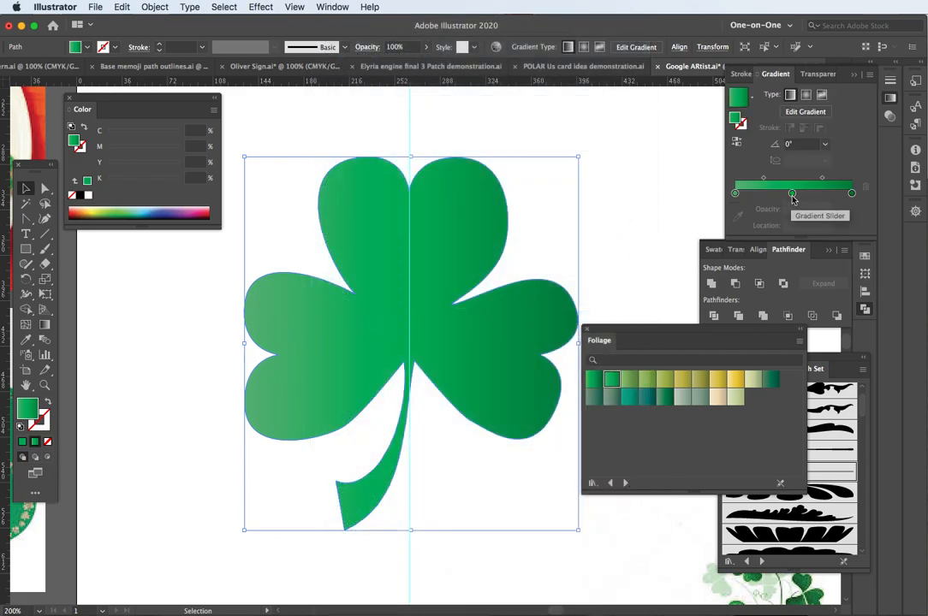
{"action": "double_click", "coordinate": [792, 193]}
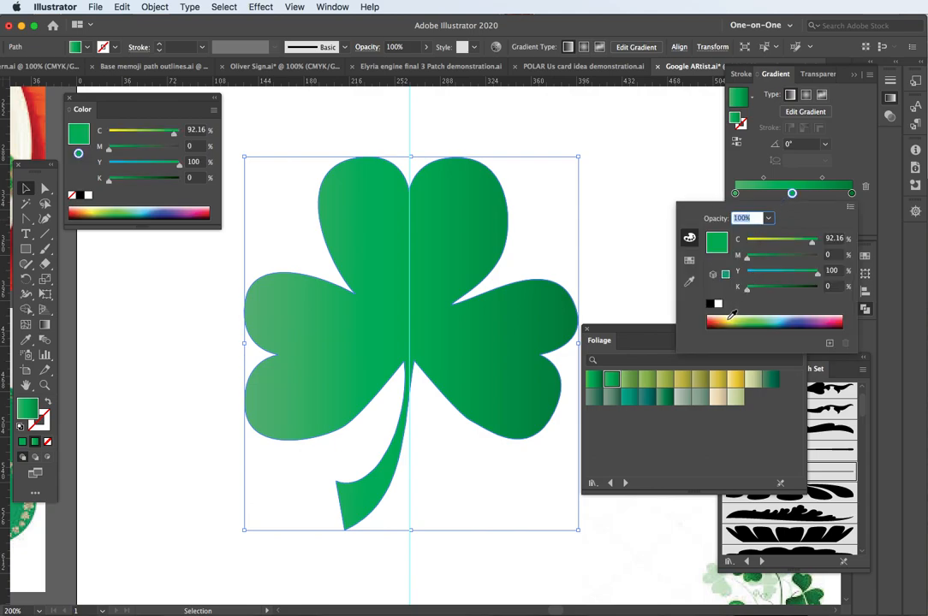
{"action": "left_click", "coordinate": [754, 318]}
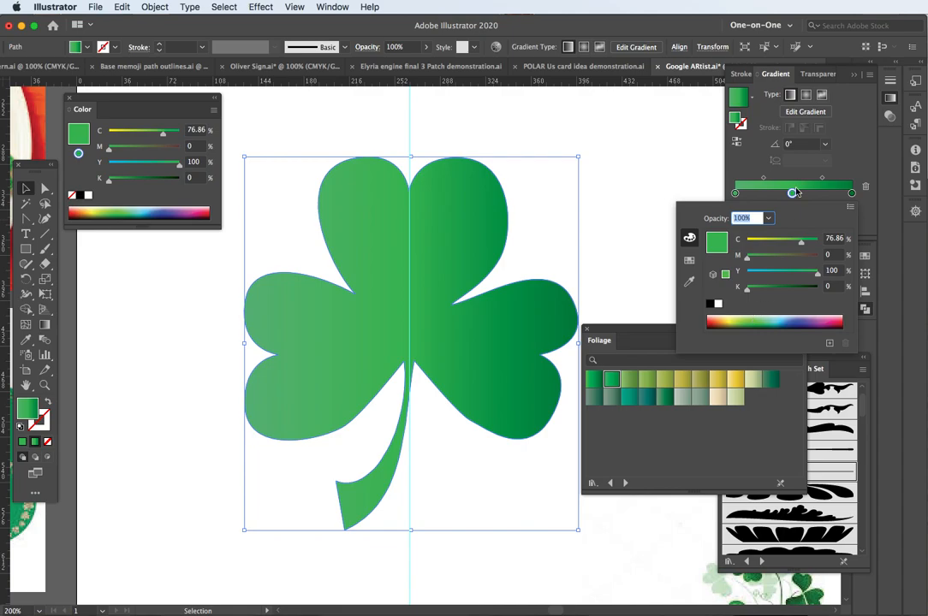
Darken the end stop of the shamrock's gradient by setting its black value to K 58
{"action": "double_click", "coordinate": [851, 194]}
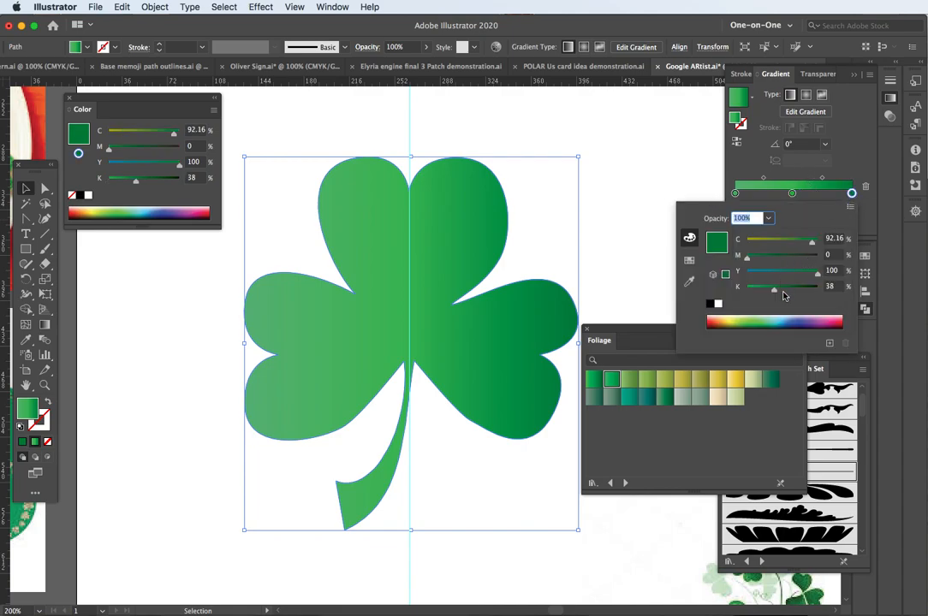
{"action": "left_click", "coordinate": [788, 291]}
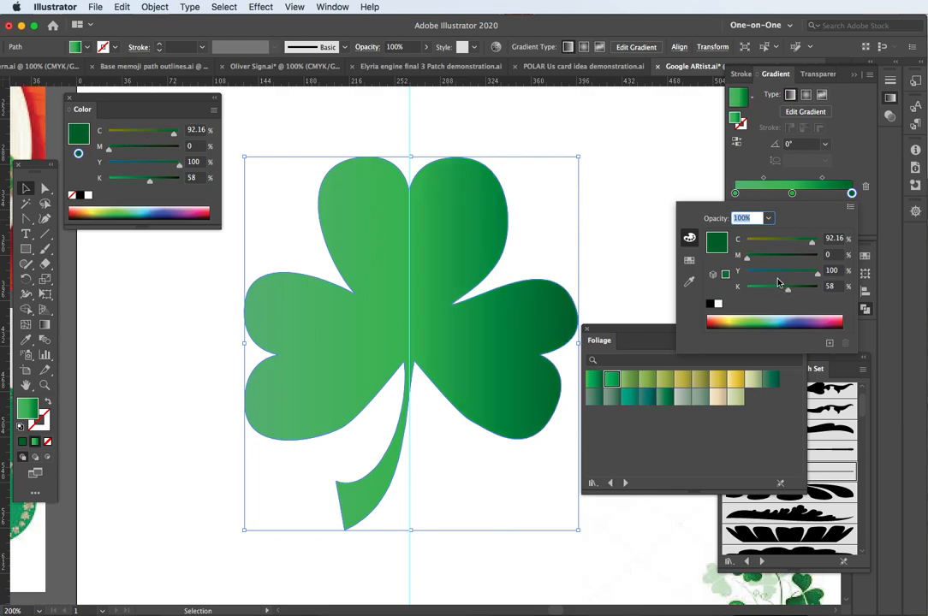
{"action": "left_click", "coordinate": [803, 106]}
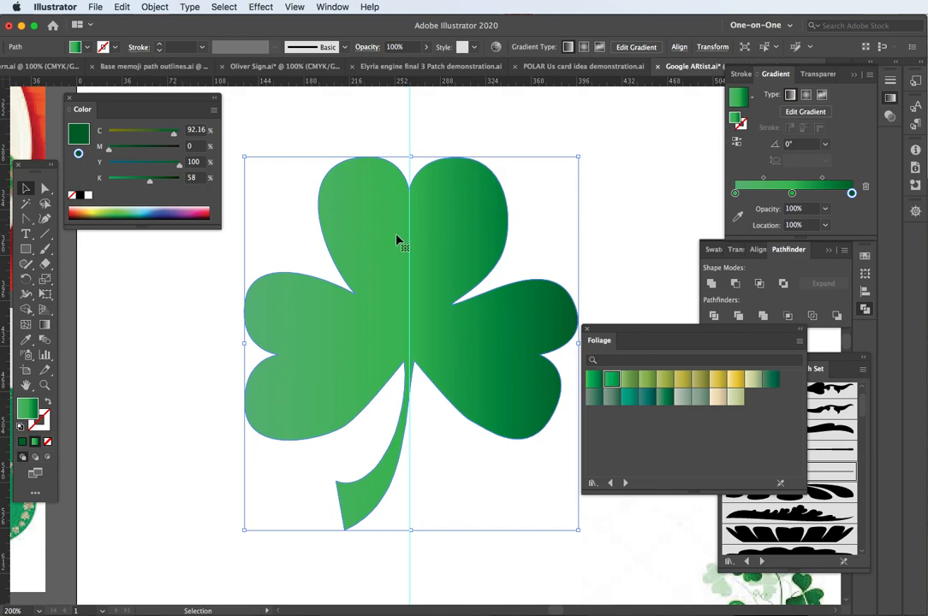
Make the shamrock's gradient radial, running from the top leaf's left lobe toward the right leaf at about -44°, and deselect the shape
{"action": "key", "text": "g"}
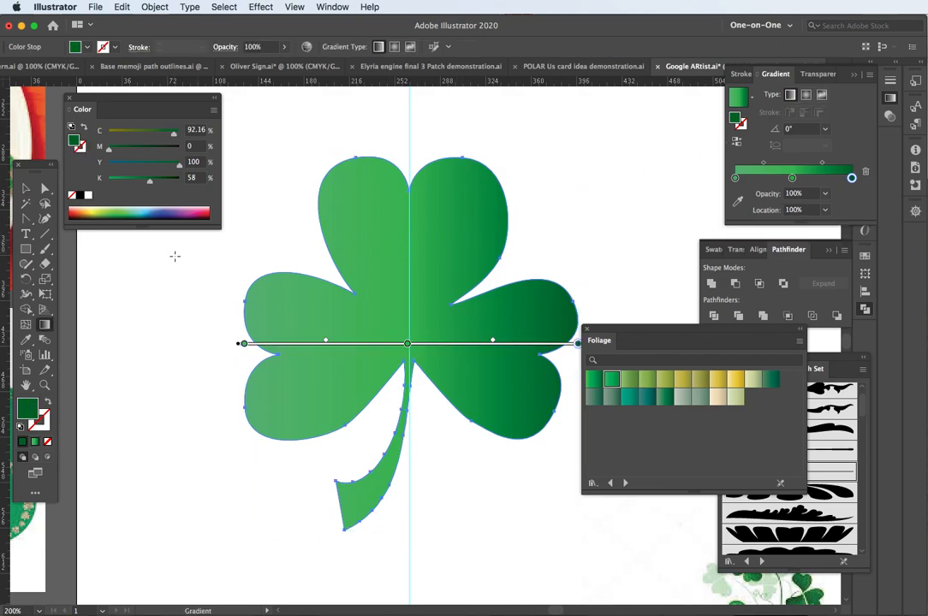
{"action": "left_click_drag", "start_coordinate": [384, 245], "coordinate": [458, 286]}
{"action": "left_click_drag", "start_coordinate": [341, 307], "coordinate": [419, 350]}
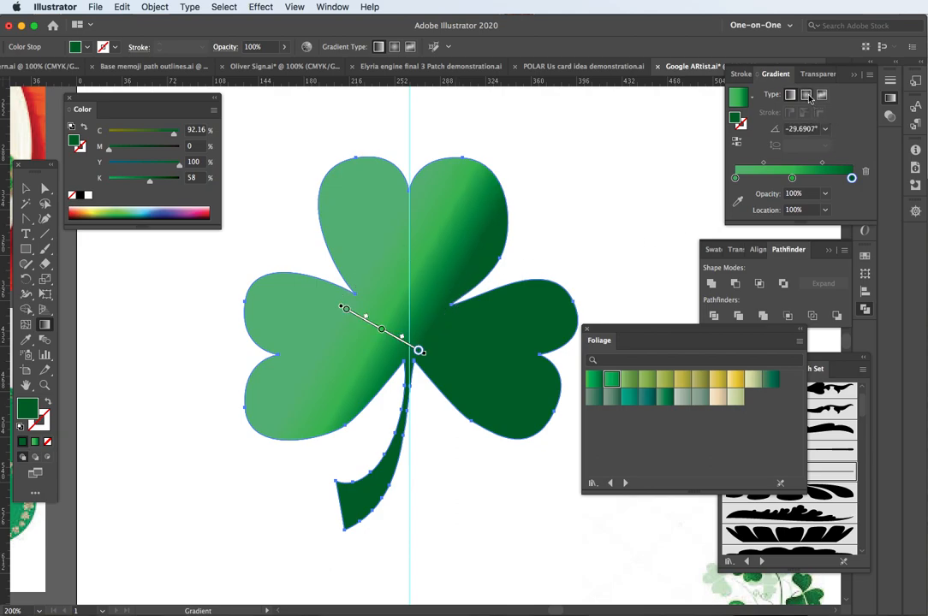
{"action": "left_click", "coordinate": [805, 95]}
{"action": "left_click_drag", "start_coordinate": [378, 230], "coordinate": [488, 333]}
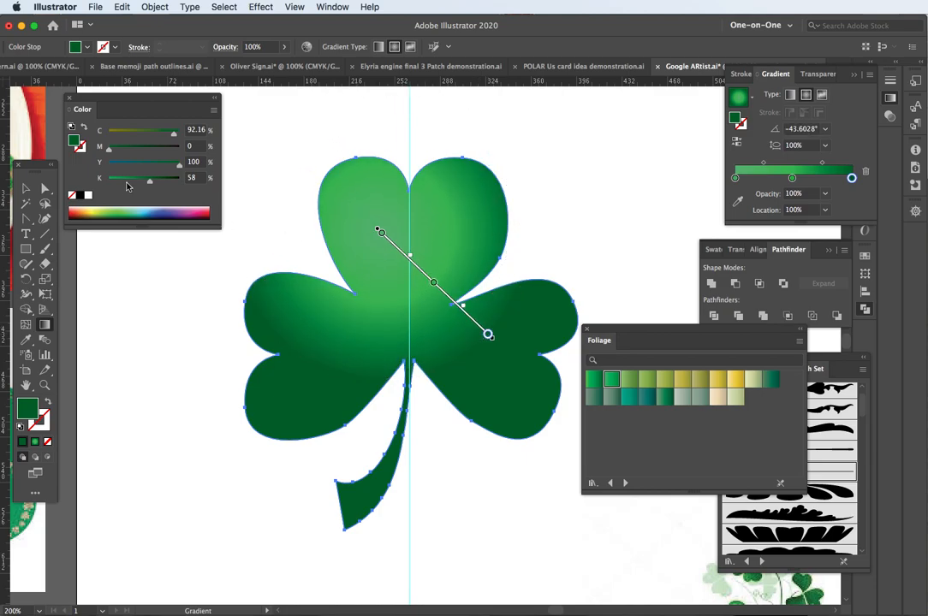
{"action": "left_click", "coordinate": [25, 188]}
{"action": "left_click", "coordinate": [159, 291]}
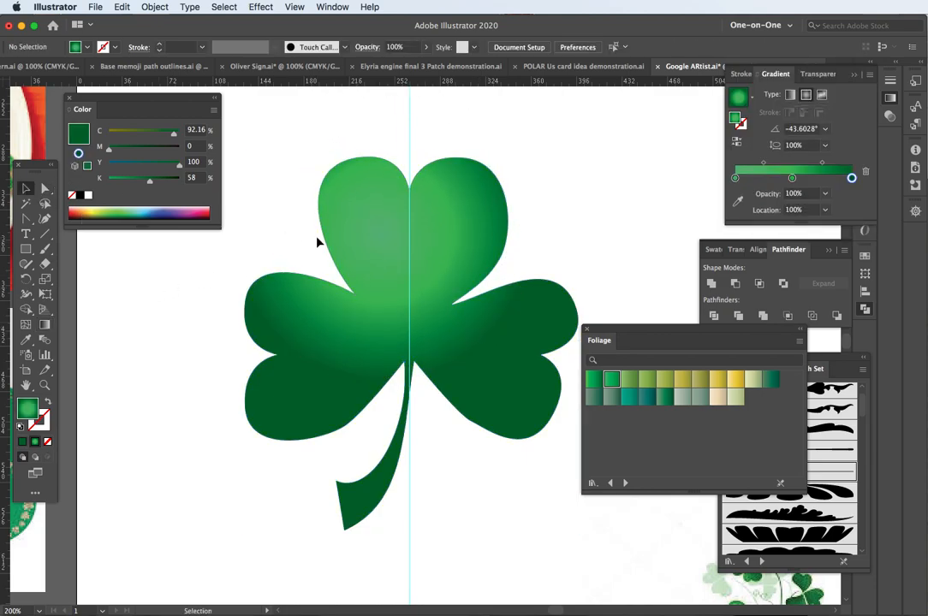
Hide all panels and the rulers and display the artwork in full screen mode without the menu bar
{"action": "key", "text": "Tab"}
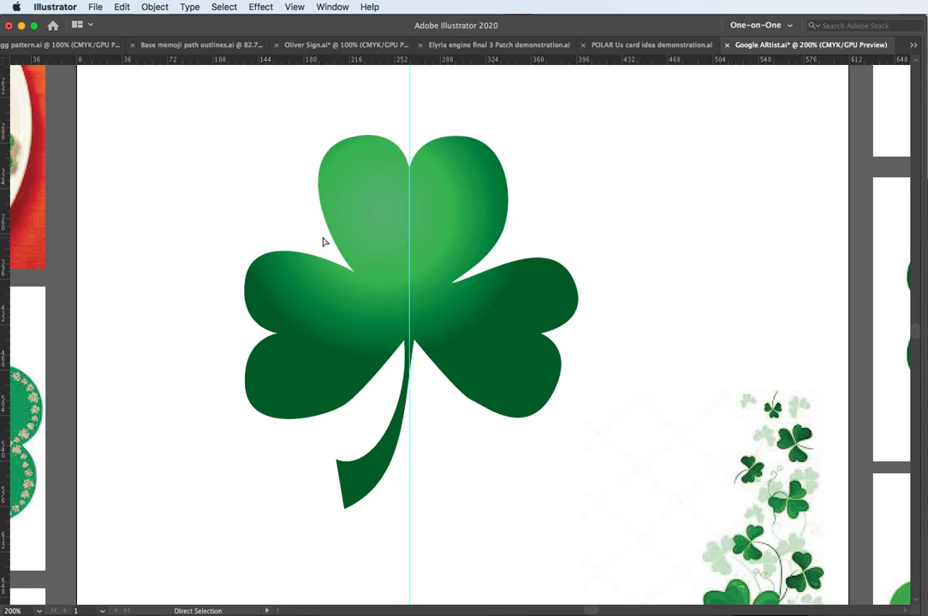
{"action": "key", "text": "super+r"}
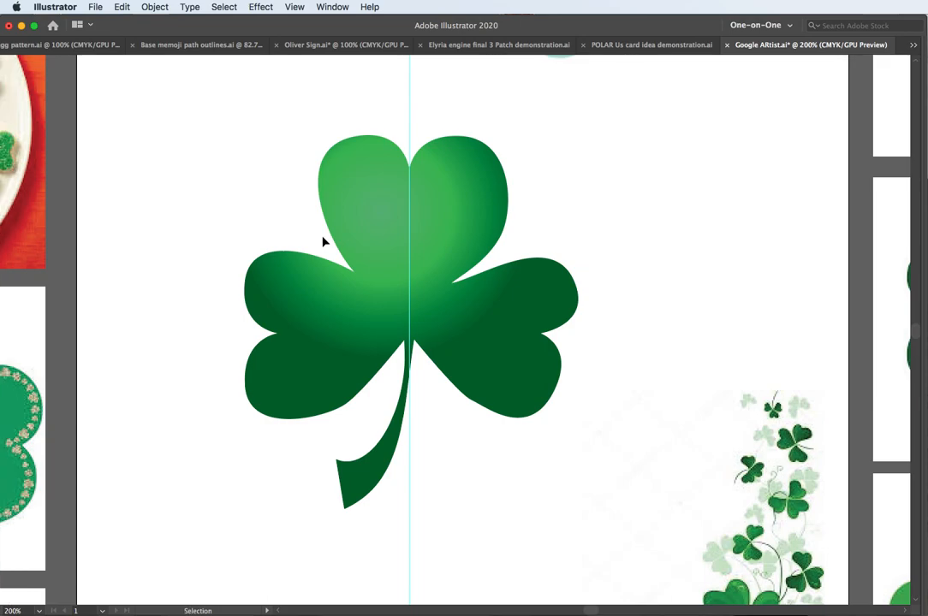
{"action": "key", "text": "f"}
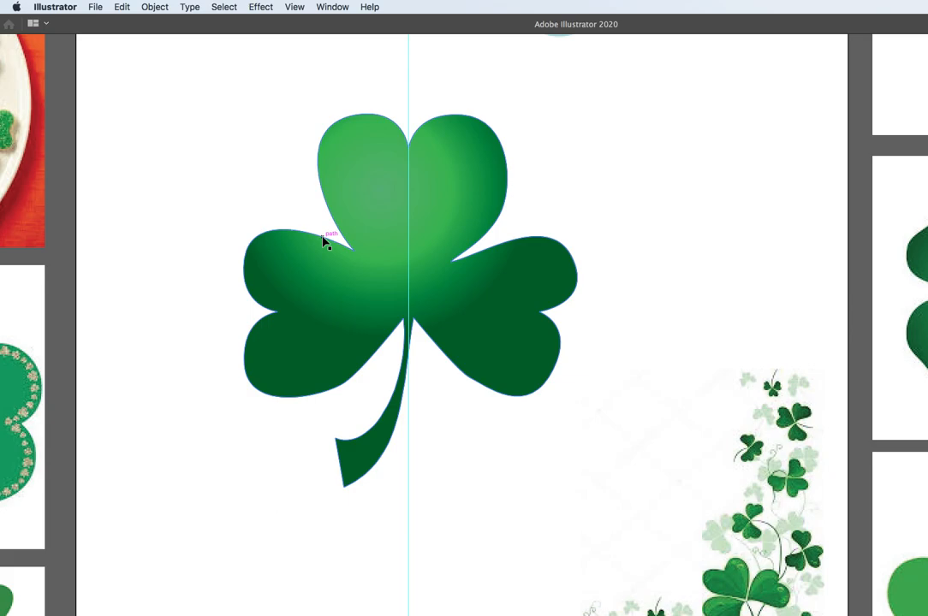
{"action": "key", "text": "f"}
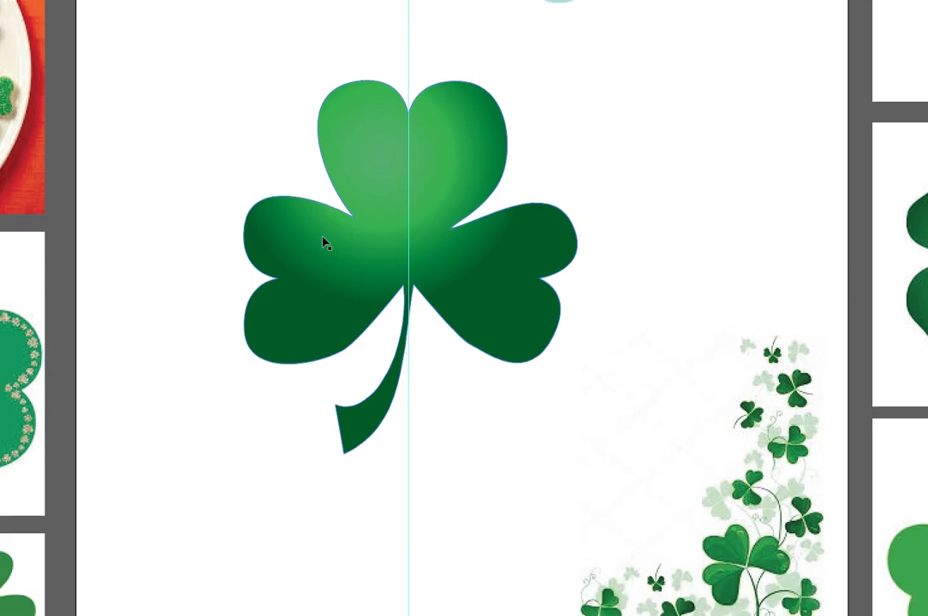